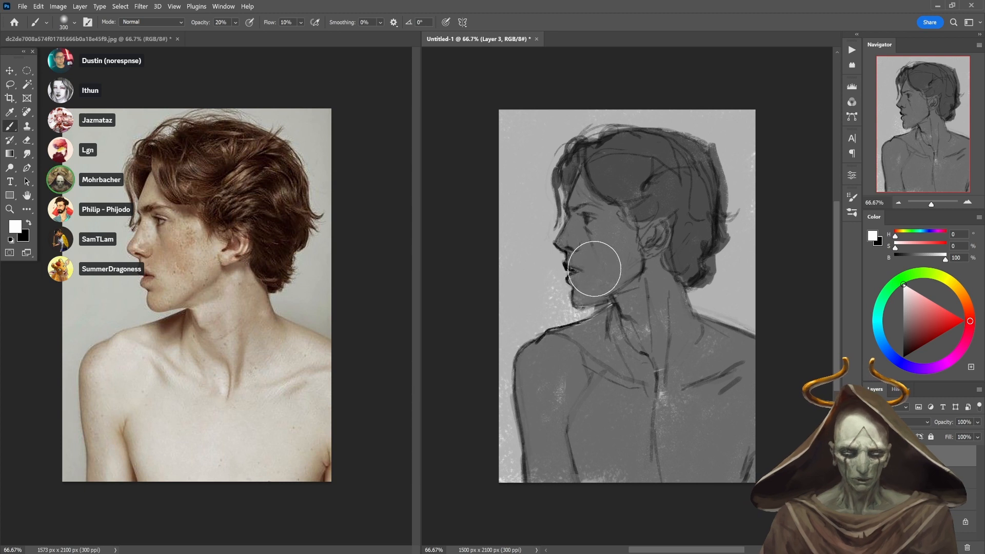
# Try lightening the cheek and neck of the portrait with soft white strokes at 500 px and 30% opacity.
pyautogui.press(']')
pyautogui.press('3')
pyautogui.moveTo(636, 248)
pyautogui.mouseDown()
pyautogui.moveTo(609, 217)
pyautogui.moveTo(615, 251)
pyautogui.moveTo(638, 242)
pyautogui.moveTo(658, 287)
pyautogui.moveTo(653, 314)
pyautogui.moveTo(665, 316)
pyautogui.moveTo(658, 335)
pyautogui.moveTo(670, 376)
pyautogui.mouseUp()
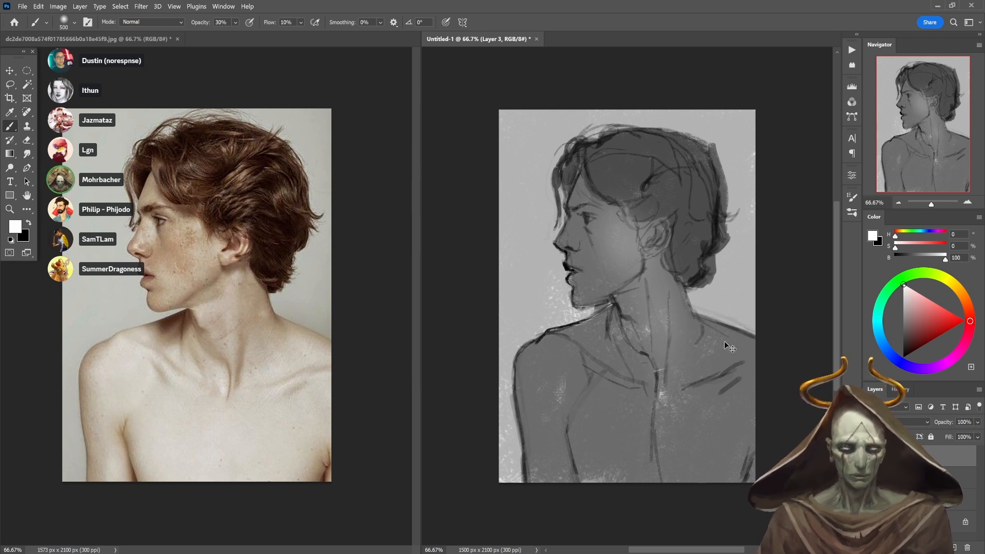
pyautogui.hotkey('ctrl', 'z')
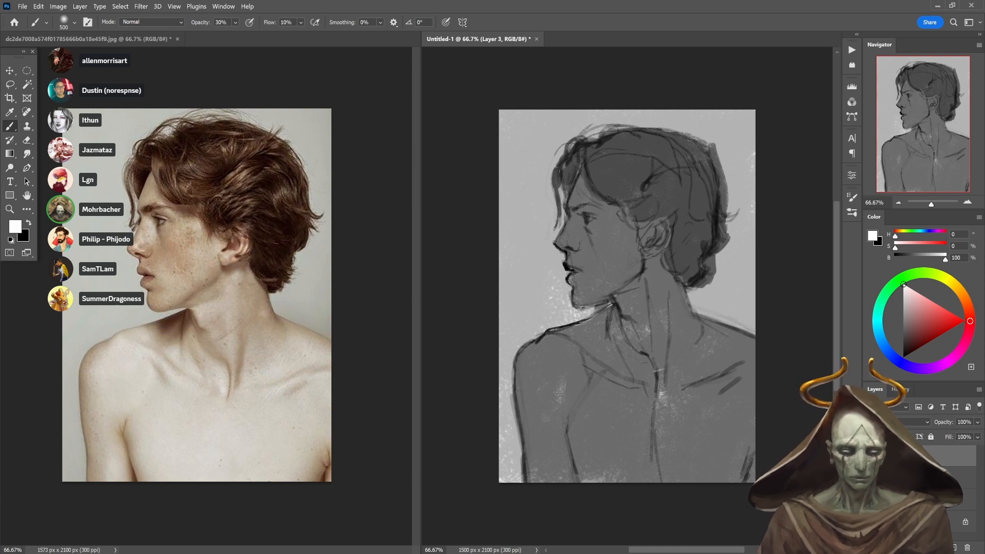
# Hide the portrait sketch layers and add an empty layer above the textured gray background.
pyautogui.click(869, 456)
pyautogui.click(868, 456)
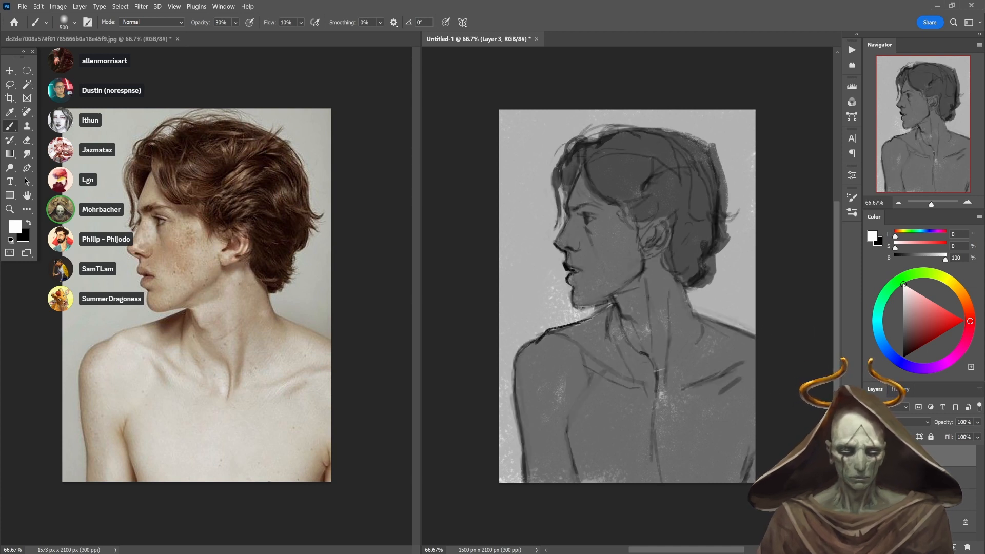
pyautogui.moveTo(868, 456); pyautogui.dragTo(869, 500)
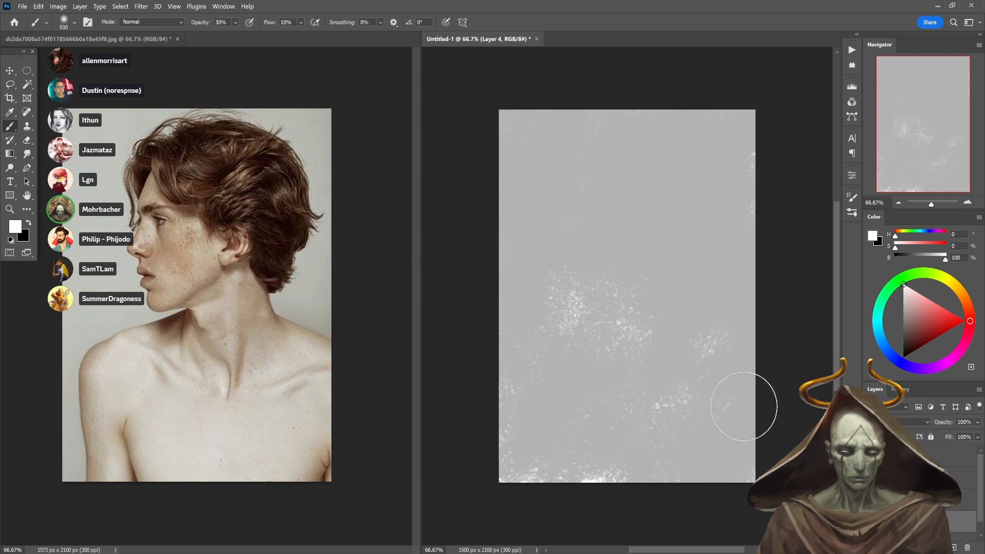
# Lasso a slanted four-sided shape across the middle of the canvas and fill it with dark gray at 35% brightness.
pyautogui.click(12, 84)
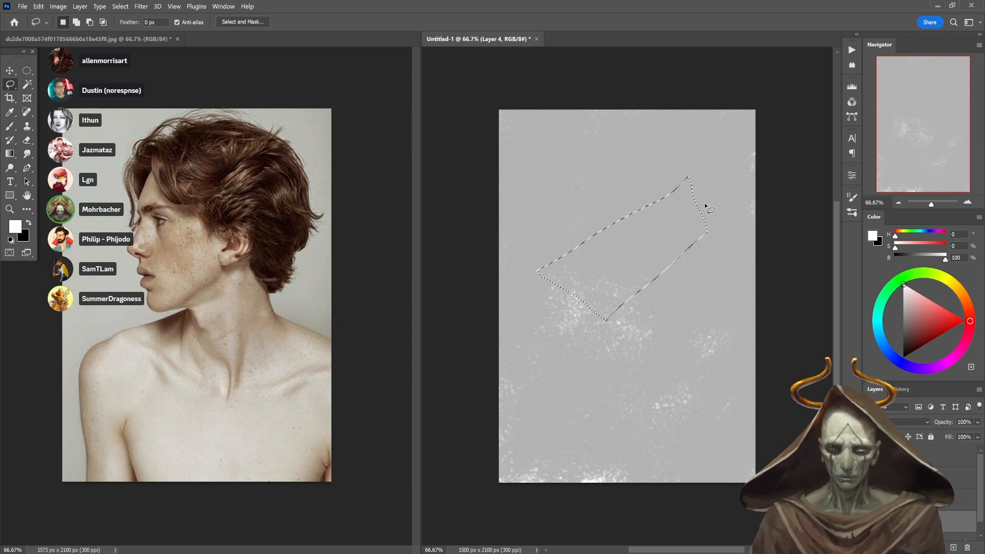
pyautogui.click(903, 331)
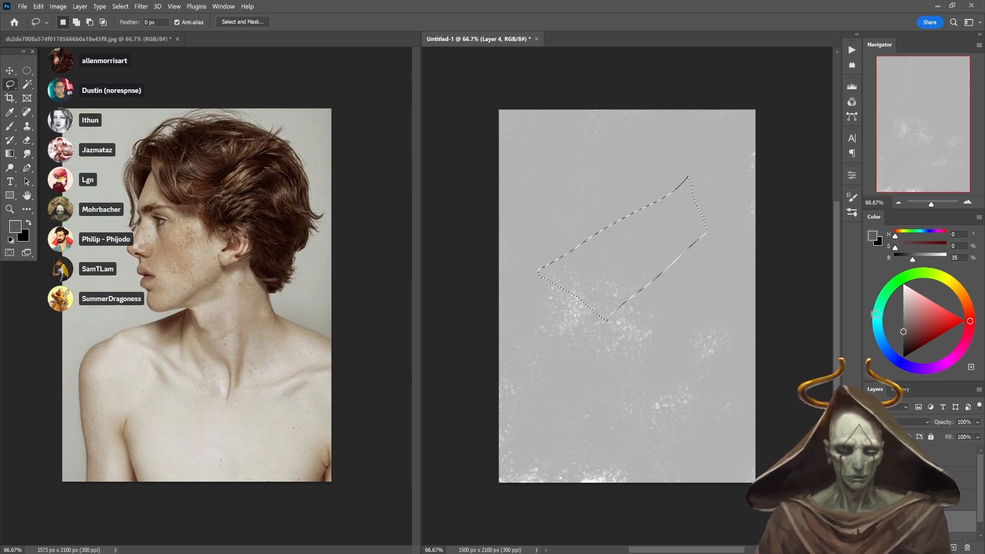
pyautogui.hotkey('alt', 'BackSpace')
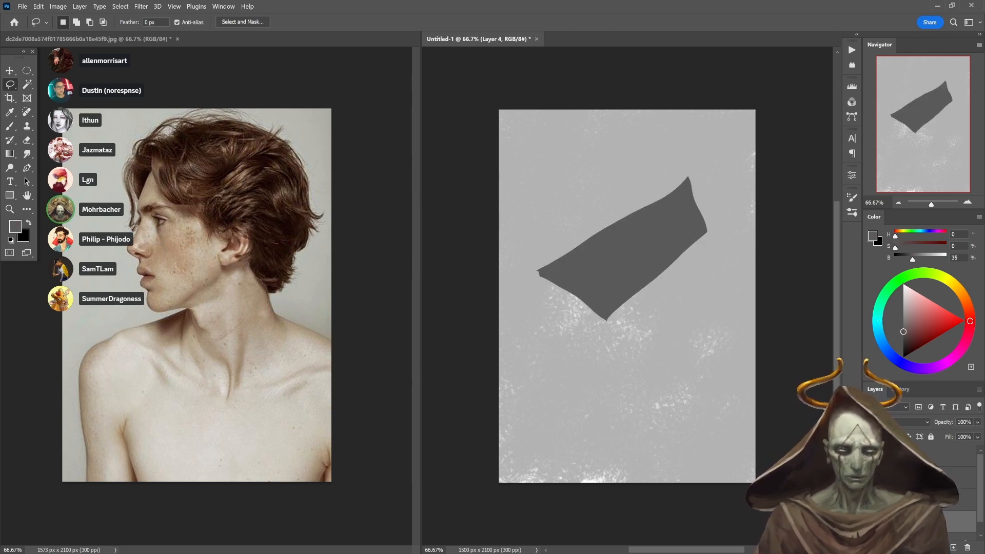
# Paint the shape's upper end black and its lower end white with the _Ole' Huckleberry brush at 250 px.
pyautogui.press('b')
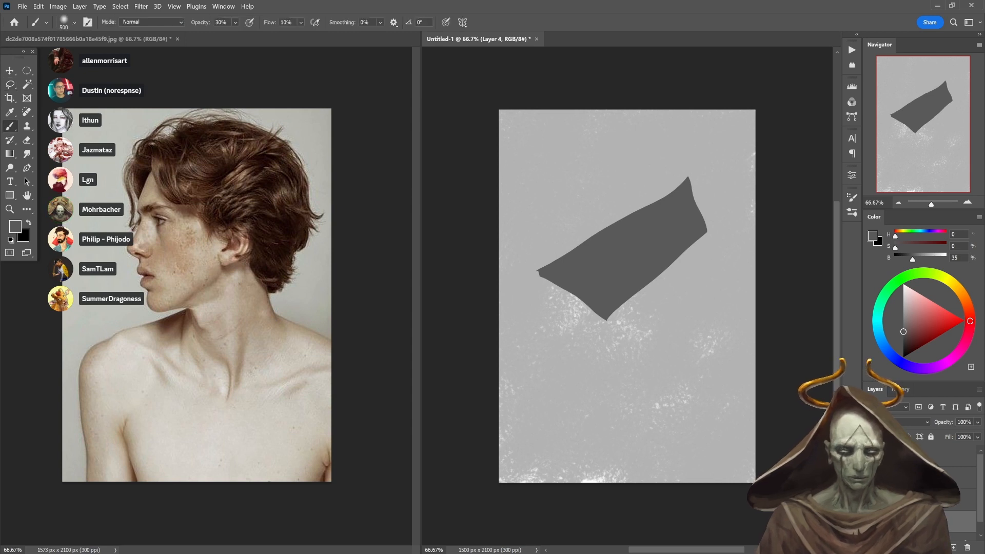
pyautogui.rightClick(534, 283)
pyautogui.click(581, 316)
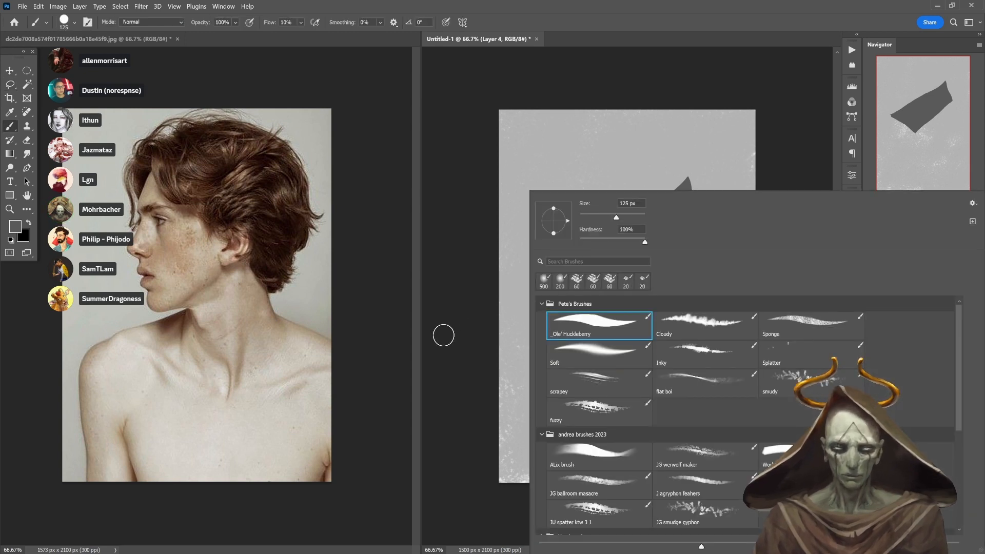
pyautogui.click(443, 335)
pyautogui.press('d')
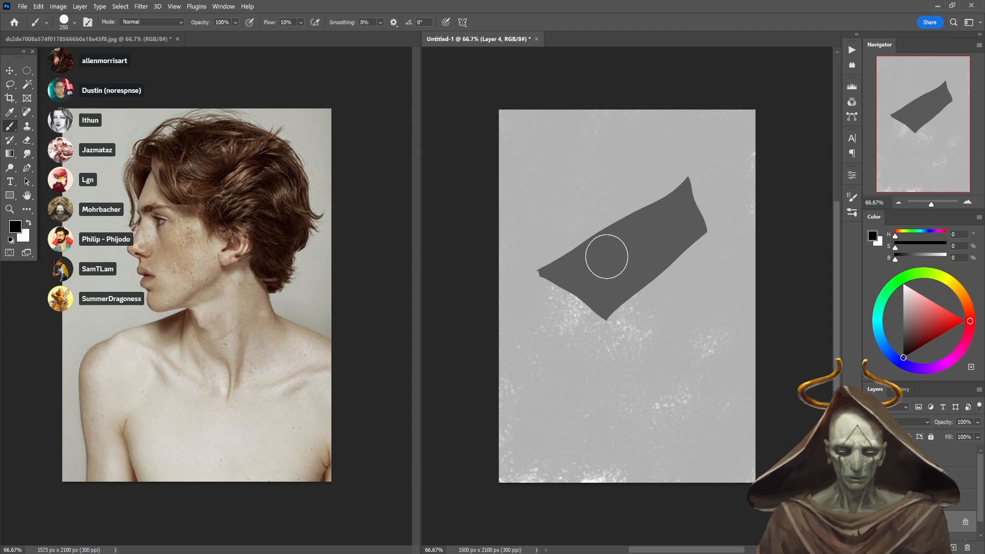
pyautogui.moveTo(709, 180)
pyautogui.mouseDown()
pyautogui.moveTo(681, 209)
pyautogui.moveTo(688, 236)
pyautogui.mouseUp()
pyautogui.press('x')
pyautogui.moveTo(605, 285)
pyautogui.mouseDown()
pyautogui.moveTo(570, 264)
pyautogui.moveTo(606, 274)
pyautogui.moveTo(594, 309)
pyautogui.moveTo(652, 327)
pyautogui.mouseUp()
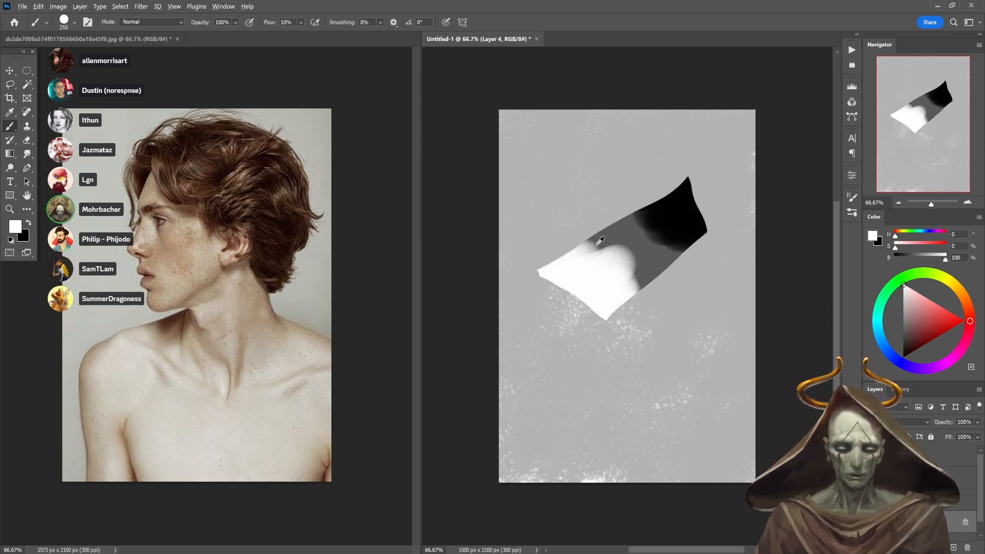
# Switch the brush to Soft and back to _Ole' Huckleberry at 125 px.
pyautogui.rightClick(626, 239)
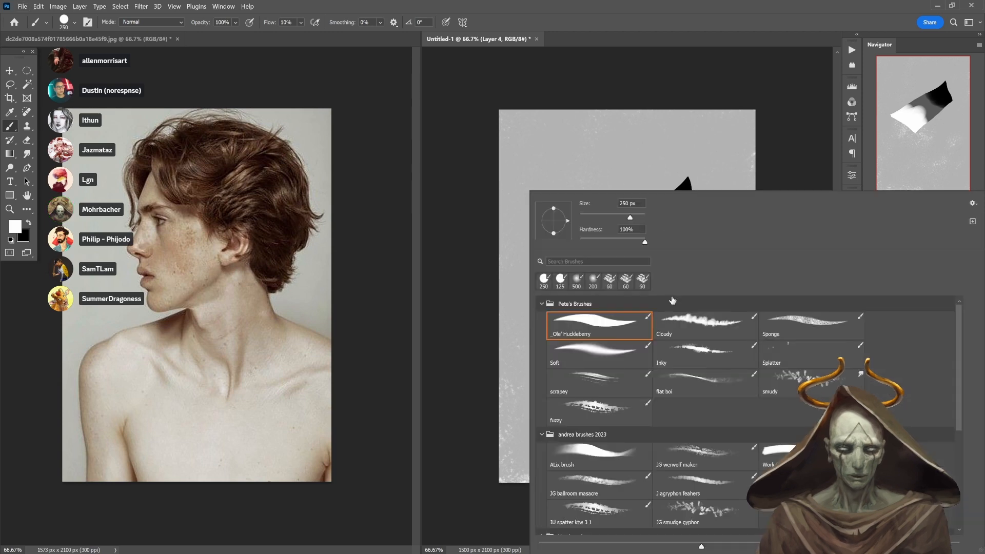
pyautogui.click(763, 323)
pyautogui.doubleClick(603, 350)
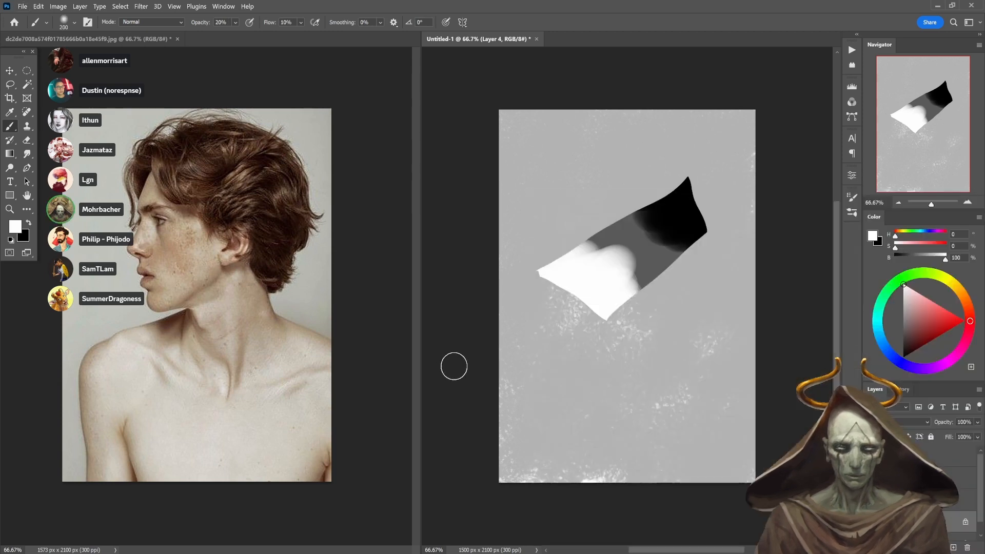
pyautogui.rightClick(573, 263)
pyautogui.click(602, 320)
pyautogui.click(476, 342)
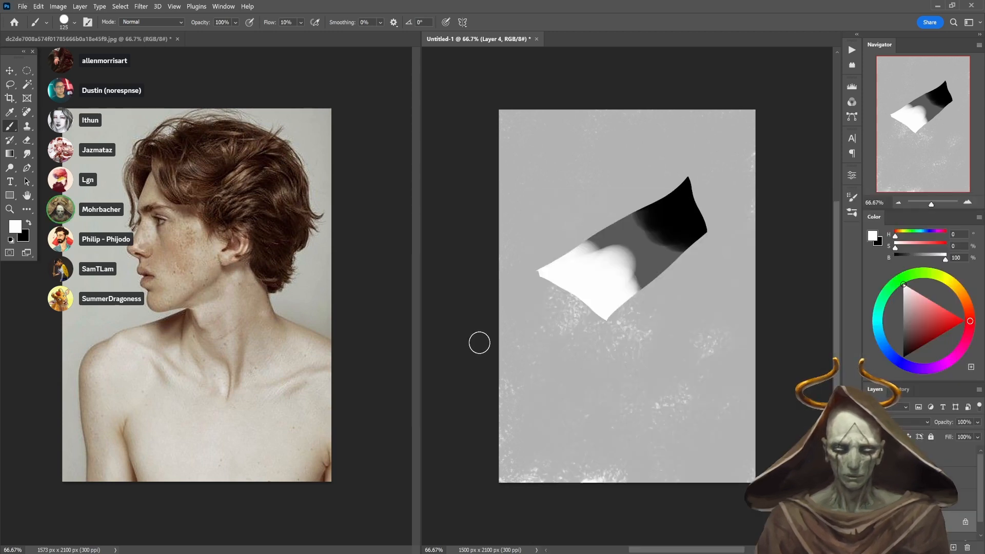
# Try bridging the white, gray and black areas with sampled grays, using the hard brush at 100% flow and lowering opacity to 40%.
pyautogui.keyDown('alt'); pyautogui.click(593, 245); pyautogui.keyUp('alt')
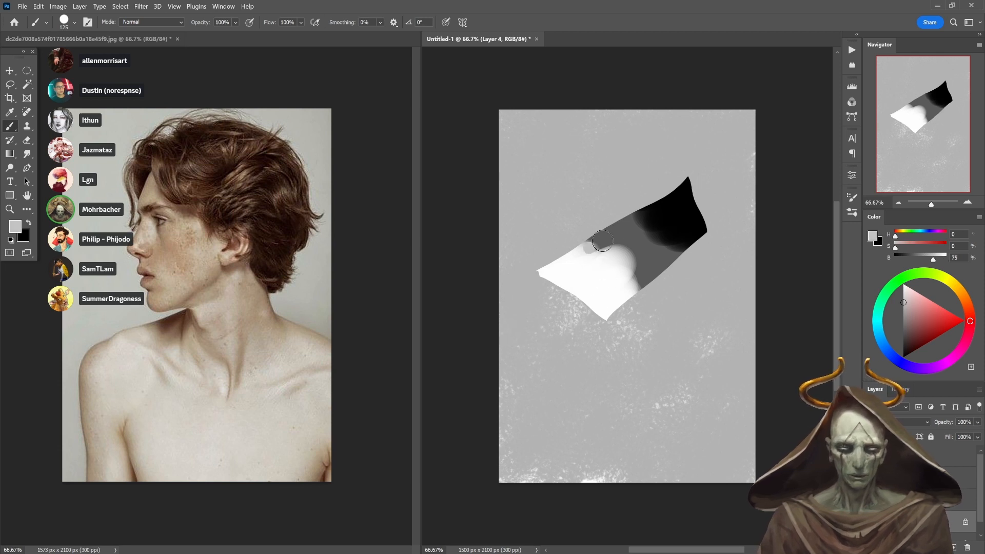
pyautogui.moveTo(597, 242); pyautogui.dragTo(629, 257)
pyautogui.keyDown('alt'); pyautogui.click(644, 227); pyautogui.keyUp('alt')
pyautogui.moveTo(642, 221)
pyautogui.mouseDown()
pyautogui.moveTo(668, 250)
pyautogui.moveTo(702, 243)
pyautogui.moveTo(661, 234)
pyautogui.mouseUp()
pyautogui.press('4')
pyautogui.keyDown('alt'); pyautogui.click(667, 241); pyautogui.keyUp('alt')
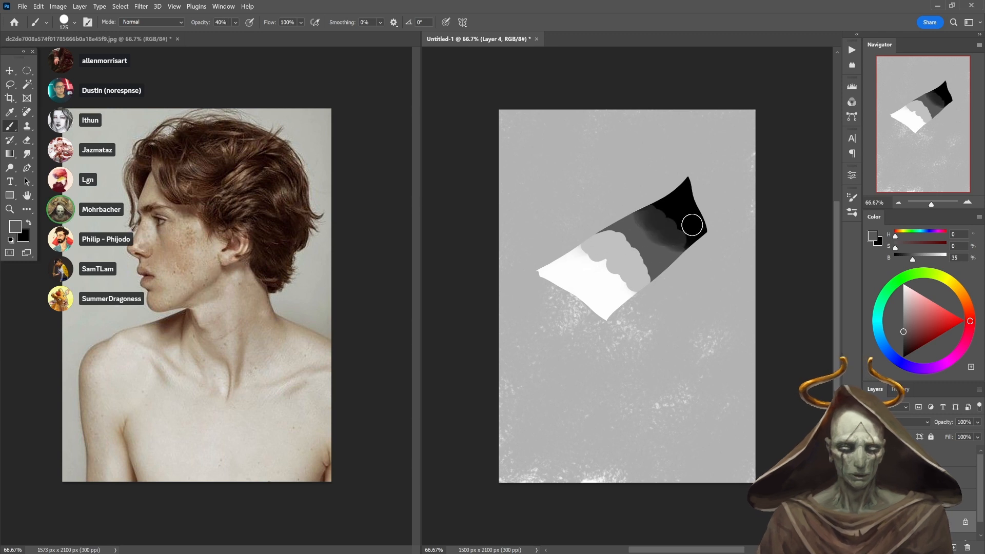
pyautogui.moveTo(677, 216); pyautogui.dragTo(638, 231)
# Blend the shape's white, gray and black areas into a gradient with the Soft brush, using sampled tones, 500 px and 40% opacity.
pyautogui.rightClick(598, 252)
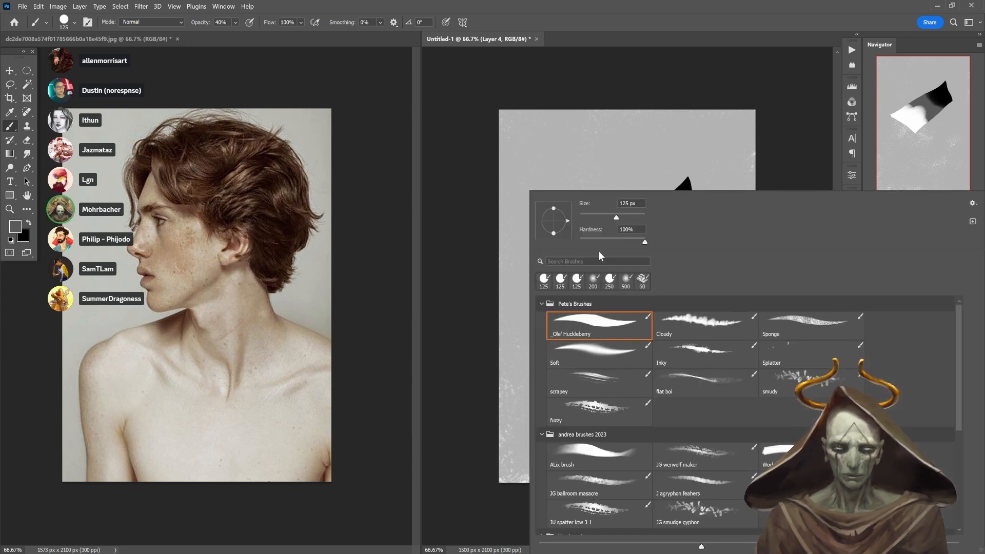
pyautogui.click(622, 367)
pyautogui.click(472, 352)
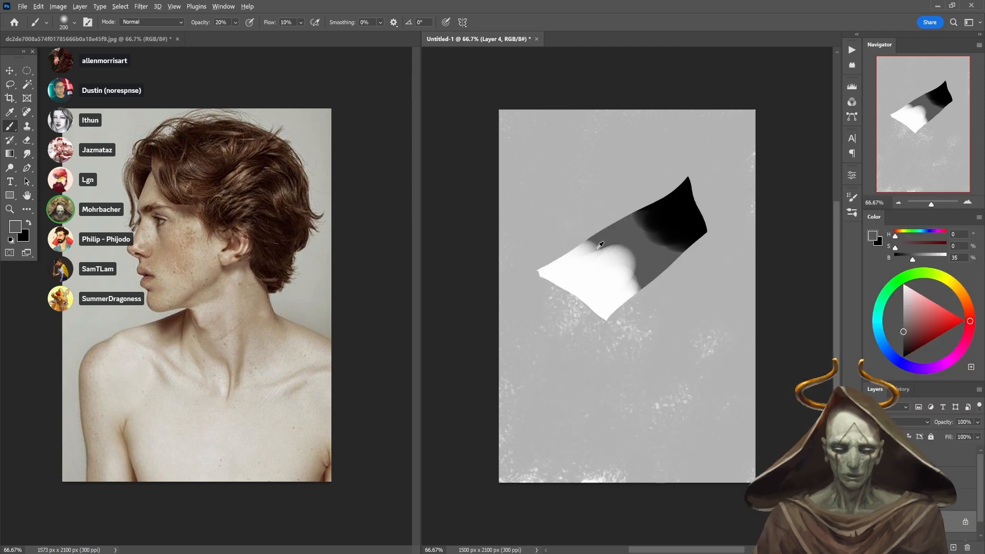
pyautogui.keyDown('alt'); pyautogui.click(598, 248); pyautogui.keyUp('alt')
pyautogui.press('5')
pyautogui.moveTo(616, 252)
pyautogui.mouseDown()
pyautogui.moveTo(627, 274)
pyautogui.moveTo(670, 248)
pyautogui.moveTo(631, 270)
pyautogui.moveTo(649, 226)
pyautogui.moveTo(612, 243)
pyautogui.moveTo(636, 250)
pyautogui.moveTo(622, 257)
pyautogui.moveTo(634, 241)
pyautogui.moveTo(660, 247)
pyautogui.moveTo(646, 282)
pyautogui.moveTo(662, 255)
pyautogui.moveTo(667, 275)
pyautogui.moveTo(598, 260)
pyautogui.moveTo(650, 247)
pyautogui.moveTo(658, 232)
pyautogui.moveTo(648, 226)
pyautogui.moveTo(660, 252)
pyautogui.moveTo(678, 264)
pyautogui.moveTo(688, 252)
pyautogui.moveTo(648, 242)
pyautogui.moveTo(628, 281)
pyautogui.moveTo(624, 258)
pyautogui.moveTo(647, 262)
pyautogui.mouseUp()
pyautogui.press(']')
pyautogui.keyDown('alt'); pyautogui.click(608, 246); pyautogui.keyUp('alt')
pyautogui.keyDown('alt'); pyautogui.click(656, 227); pyautogui.keyUp('alt')
pyautogui.press('4')
pyautogui.keyDown('alt'); pyautogui.click(586, 268); pyautogui.keyUp('alt')
pyautogui.moveTo(578, 253)
pyautogui.mouseDown()
pyautogui.moveTo(645, 275)
pyautogui.moveTo(646, 295)
pyautogui.moveTo(581, 261)
pyautogui.moveTo(606, 256)
pyautogui.moveTo(632, 275)
pyautogui.moveTo(628, 290)
pyautogui.moveTo(577, 234)
pyautogui.moveTo(630, 293)
pyautogui.moveTo(606, 250)
pyautogui.moveTo(656, 309)
pyautogui.mouseUp()
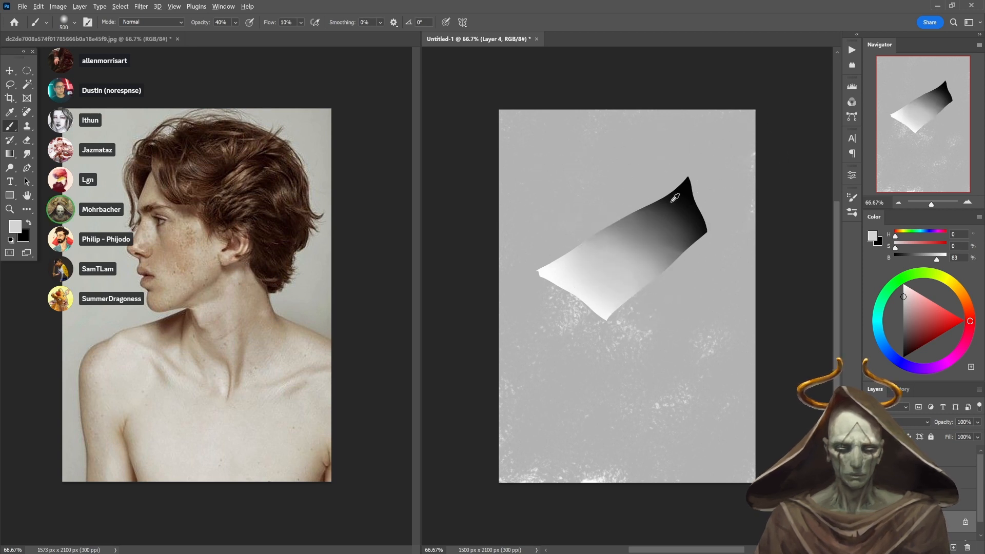
# Smooth the gradient's dark end and midtones with soft strokes of grays sampled from the shape.
pyautogui.keyDown('alt'); pyautogui.click(671, 216); pyautogui.keyUp('alt')
pyautogui.moveTo(672, 216); pyautogui.dragTo(654, 222)
pyautogui.keyDown('alt'); pyautogui.click(595, 225); pyautogui.keyUp('alt')
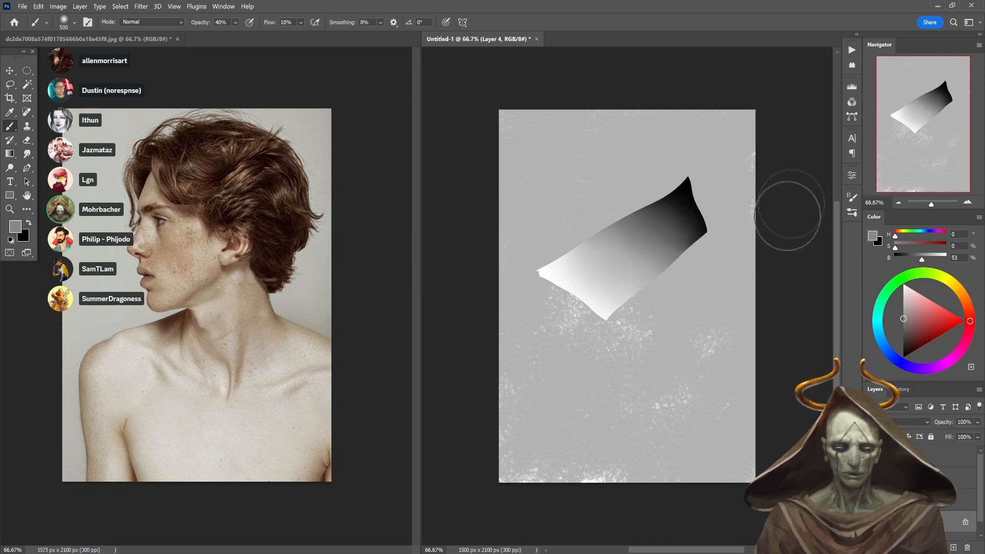
pyautogui.keyDown('alt'); pyautogui.click(656, 227); pyautogui.keyUp('alt')
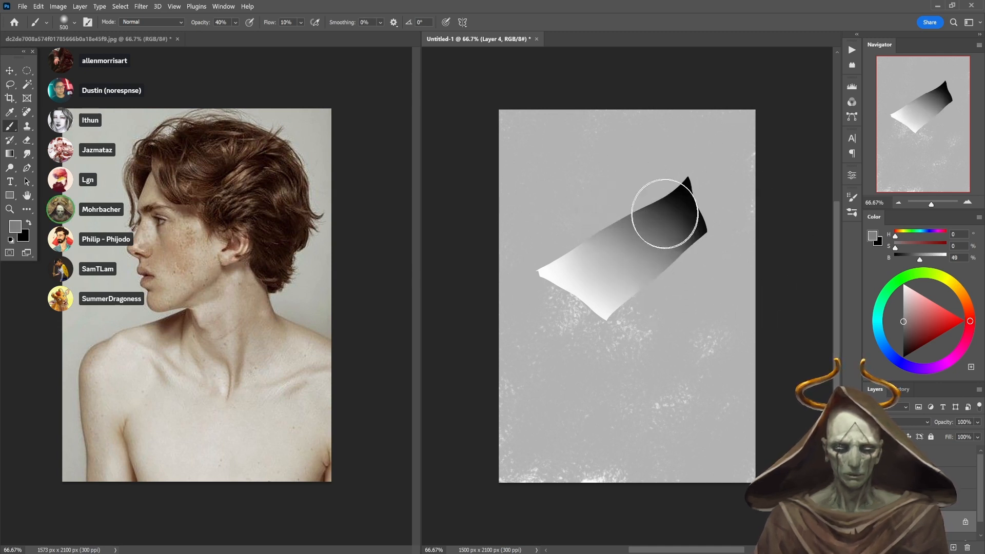
pyautogui.keyDown('alt'); pyautogui.click(665, 199); pyautogui.keyUp('alt')
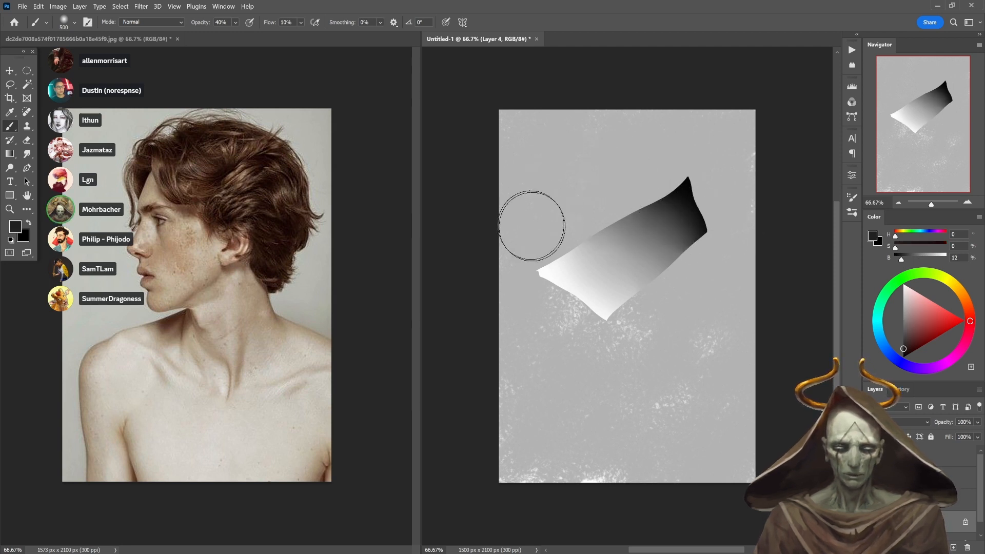
# Discard the gradient shape and paint a broad, soft gray haze over the canvas, evening it out with sampled gray at 60% opacity.
pyautogui.moveTo(968, 529); pyautogui.dragTo(972, 548)
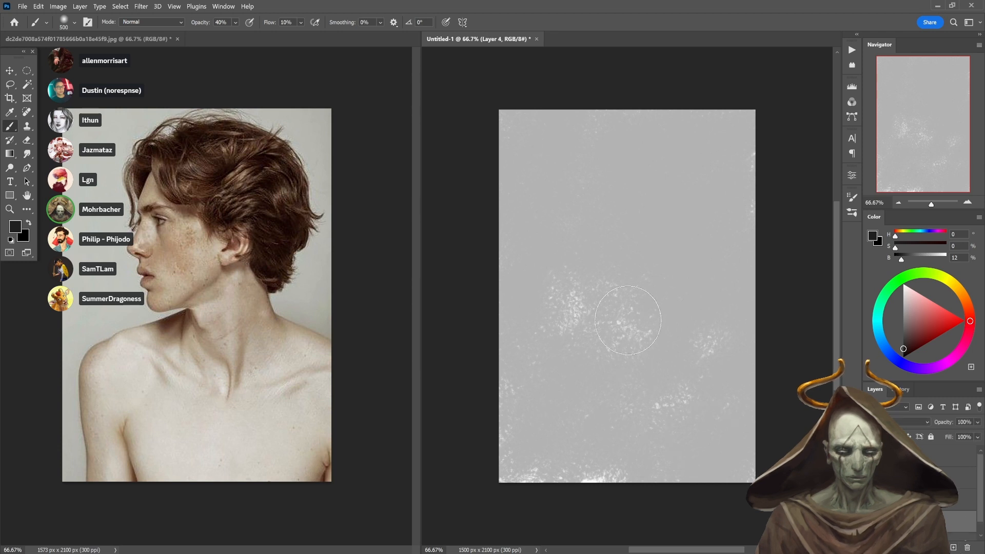
pyautogui.moveTo(628, 320)
pyautogui.mouseDown()
pyautogui.moveTo(576, 228)
pyautogui.moveTo(616, 286)
pyautogui.moveTo(681, 267)
pyautogui.moveTo(719, 232)
pyautogui.moveTo(686, 222)
pyautogui.moveTo(704, 147)
pyautogui.moveTo(553, 170)
pyautogui.moveTo(525, 313)
pyautogui.moveTo(546, 326)
pyautogui.moveTo(555, 375)
pyautogui.moveTo(616, 366)
pyautogui.moveTo(685, 274)
pyautogui.moveTo(685, 383)
pyautogui.moveTo(715, 372)
pyautogui.moveTo(711, 356)
pyautogui.moveTo(637, 292)
pyautogui.moveTo(652, 204)
pyautogui.moveTo(633, 214)
pyautogui.moveTo(694, 229)
pyautogui.moveTo(821, 172)
pyautogui.moveTo(737, 251)
pyautogui.mouseUp()
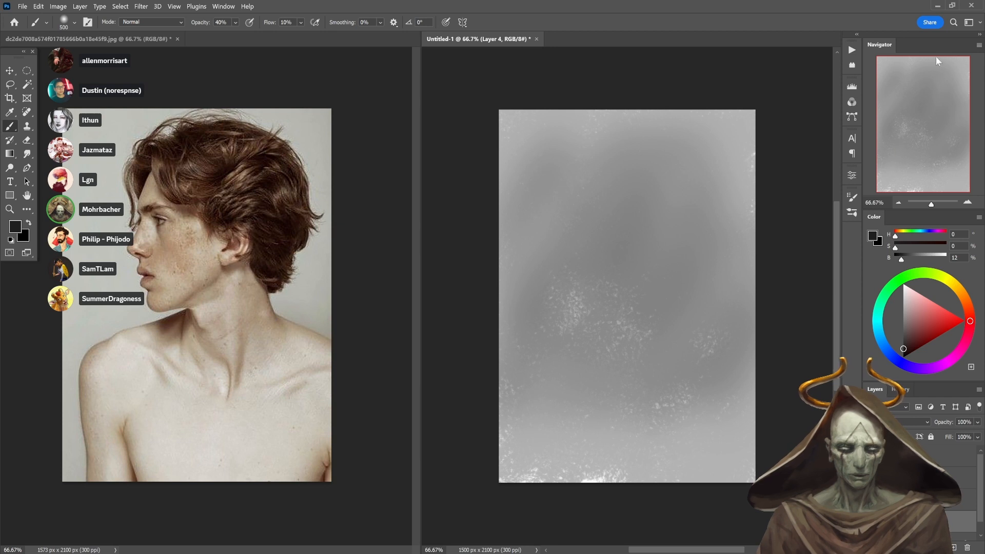
pyautogui.keyDown('alt'); pyautogui.click(512, 229); pyautogui.keyUp('alt')
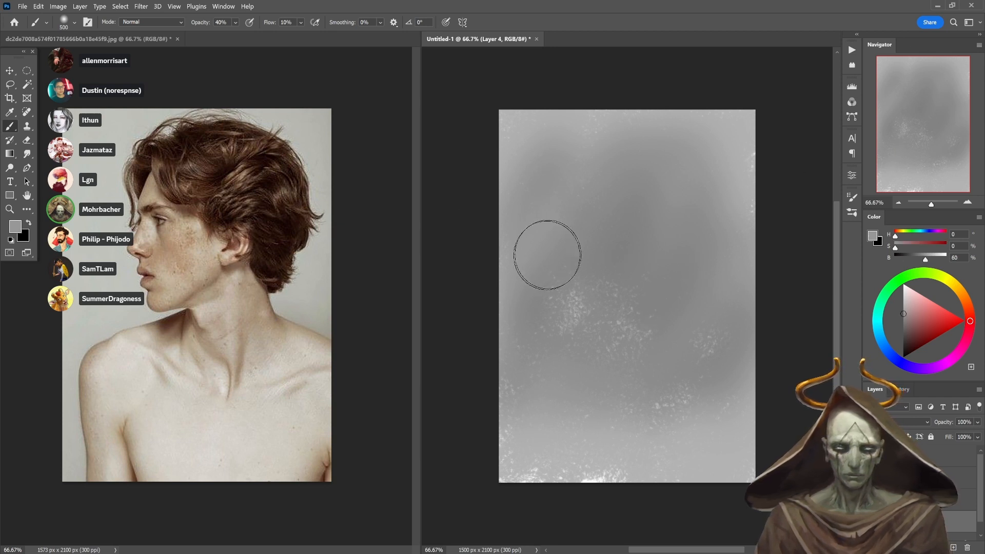
pyautogui.press('6')
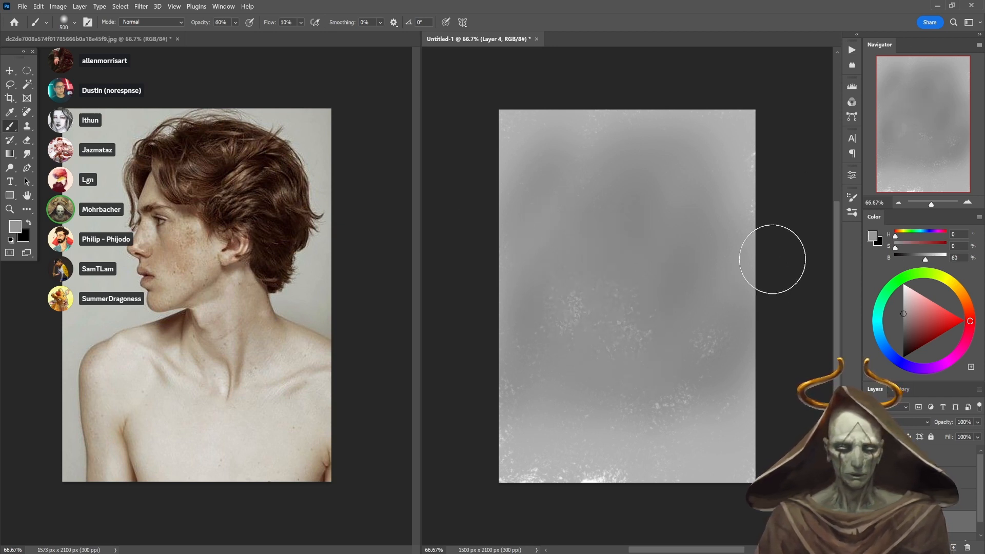
# Try a soft black stroke across the upper part of the gray haze.
pyautogui.press('d')
pyautogui.moveTo(636, 192)
pyautogui.mouseDown()
pyautogui.moveTo(602, 213)
pyautogui.moveTo(575, 206)
pyautogui.mouseUp()
pyautogui.hotkey('ctrl', 'z')
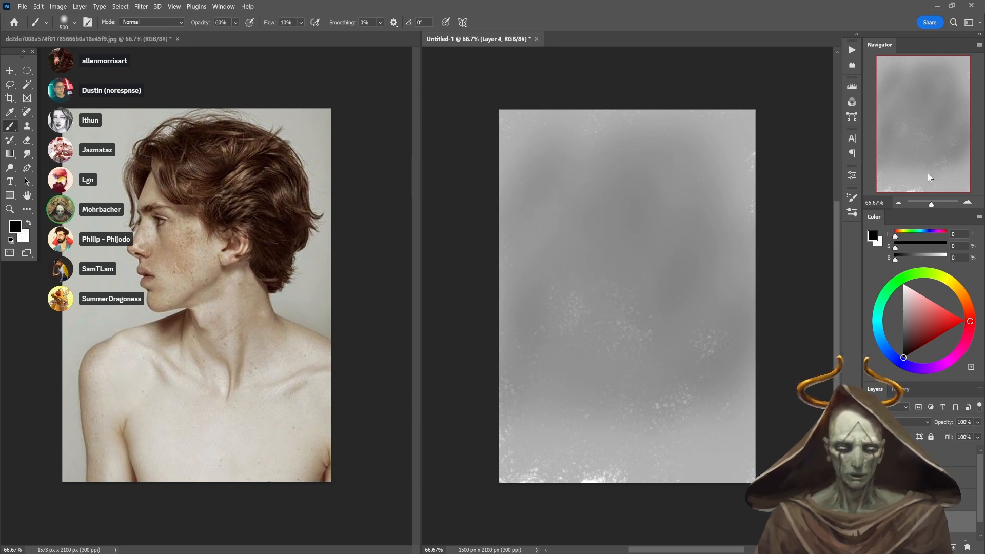
# Sample a mid gray from the haze at 30% brush opacity, and delete the practice layer to return to the portrait sketch.
pyautogui.keyDown('alt'); pyautogui.click(679, 390); pyautogui.keyUp('alt')
pyautogui.press('3')
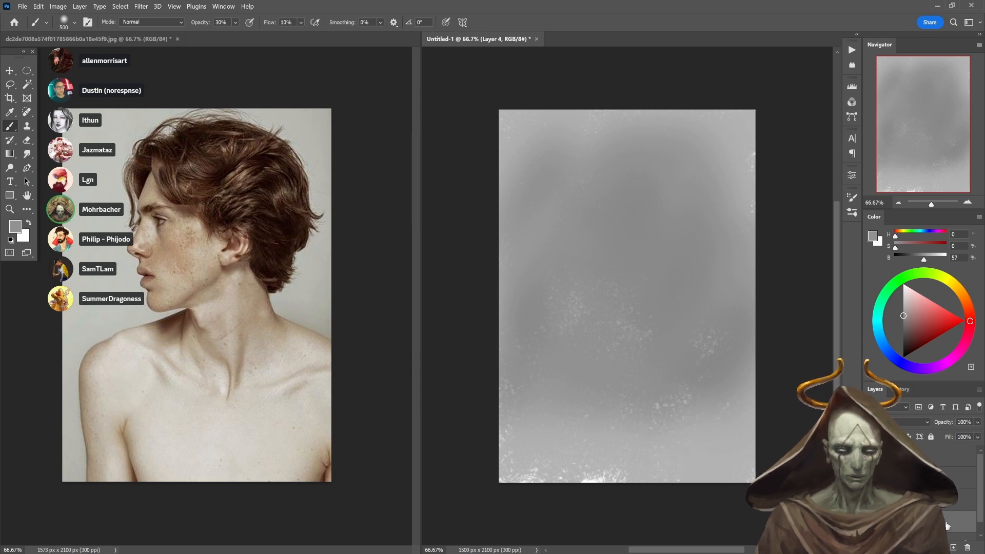
pyautogui.click(967, 547)
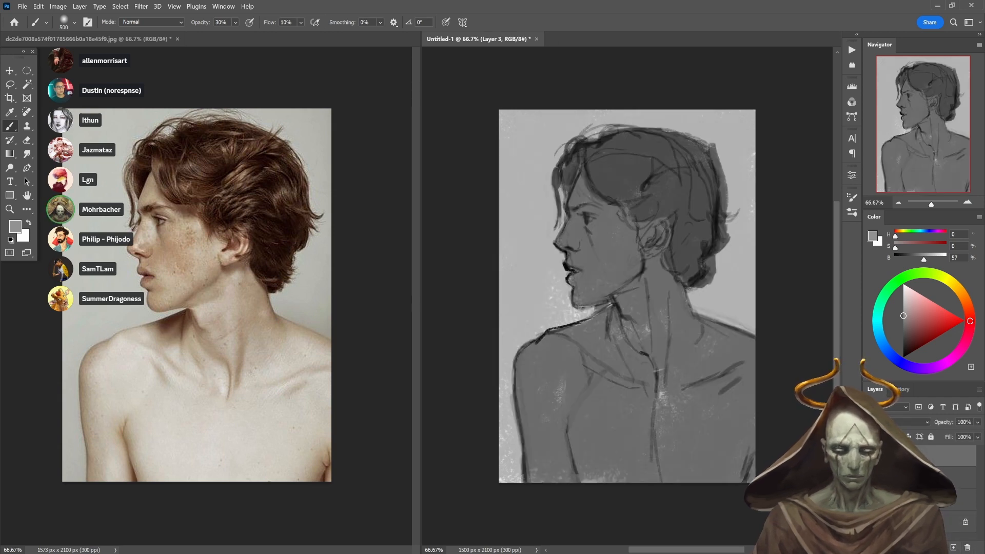
# Switch the brush to _Ole' Huckleberry.
pyautogui.rightClick(653, 336)
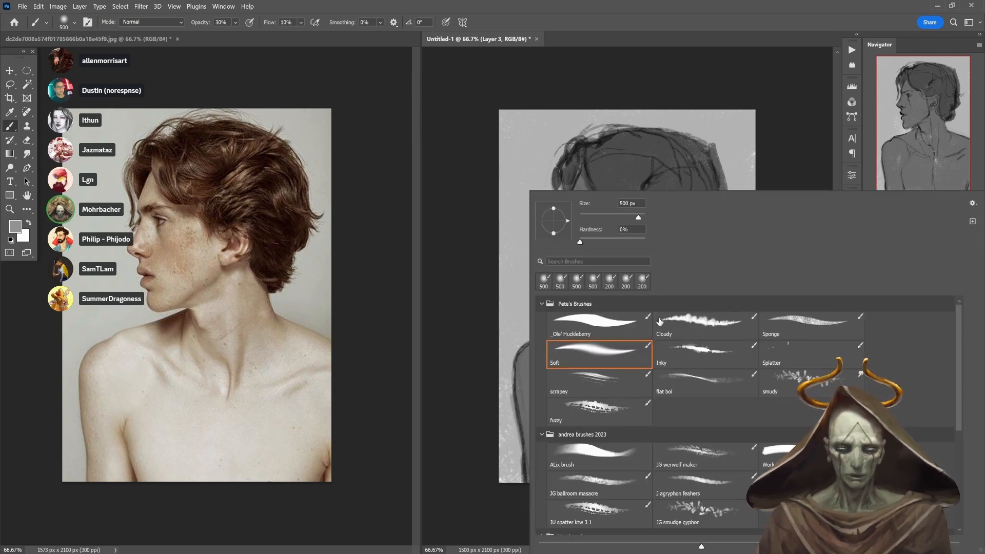
pyautogui.click(595, 323)
pyautogui.click(486, 356)
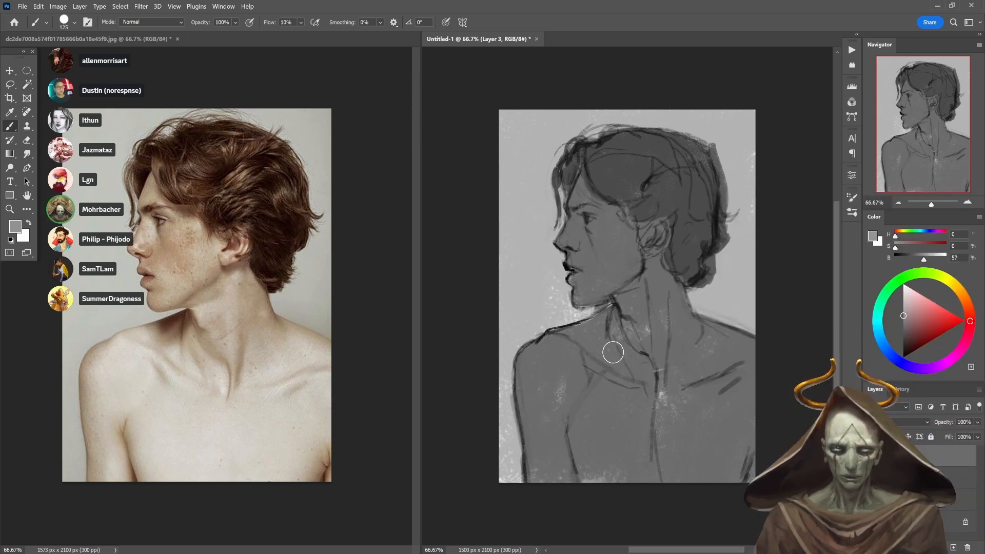
# Set up the Soft brush at 800 px and 30% opacity with black as the foreground colour.
pyautogui.rightClick(650, 316)
pyautogui.click(636, 356)
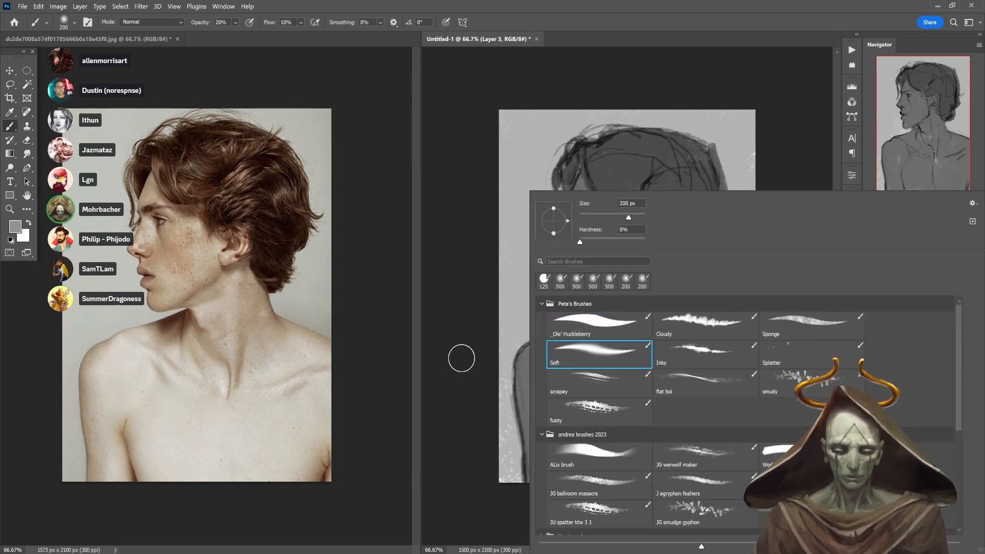
pyautogui.click(460, 357)
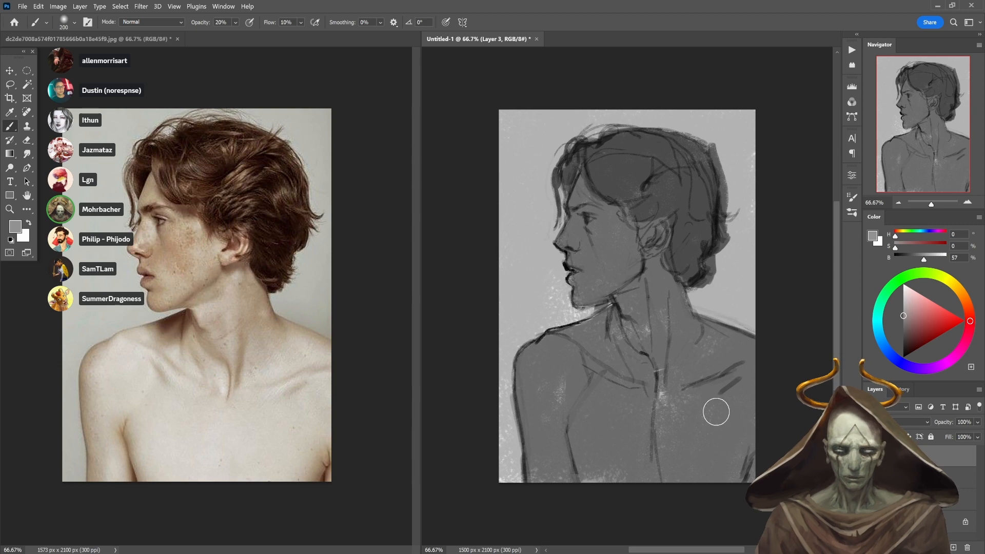
pyautogui.press(']')
pyautogui.press(']')
pyautogui.press(']')
pyautogui.press(']')
pyautogui.press(']')
pyautogui.press(']')
pyautogui.press(']')
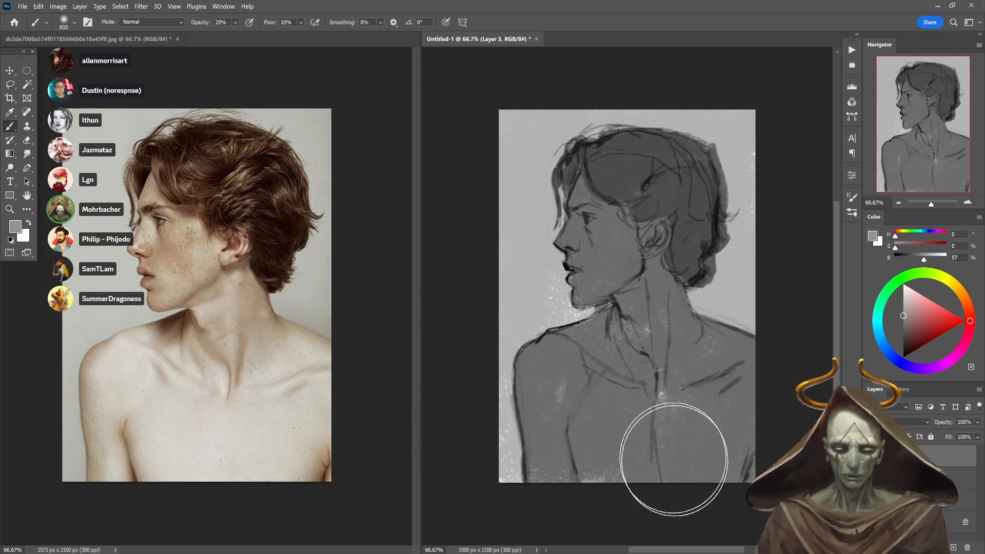
pyautogui.press('d')
pyautogui.press('3')
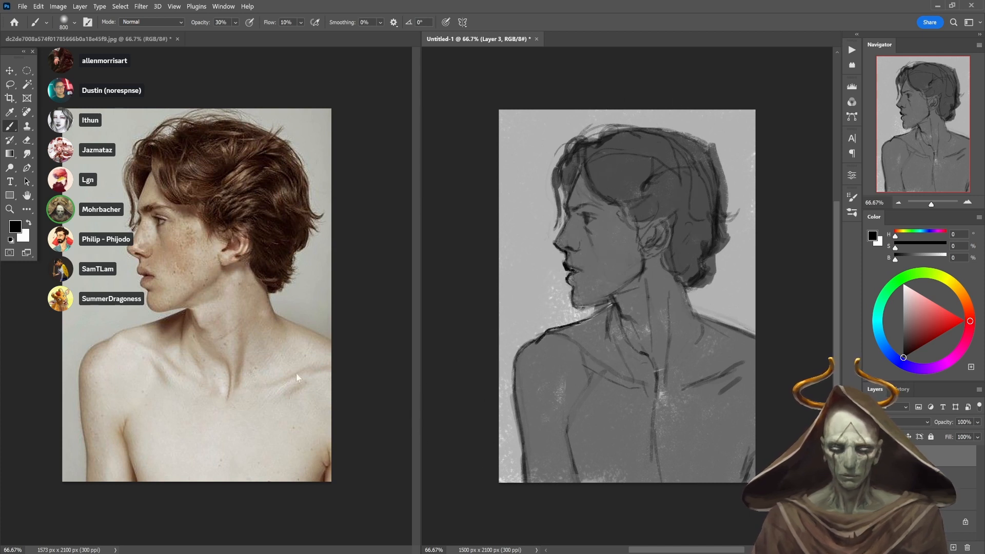
# Try soft black and white shading at 60% brush opacity on the reference photo, and undo it.
pyautogui.click(205, 195)
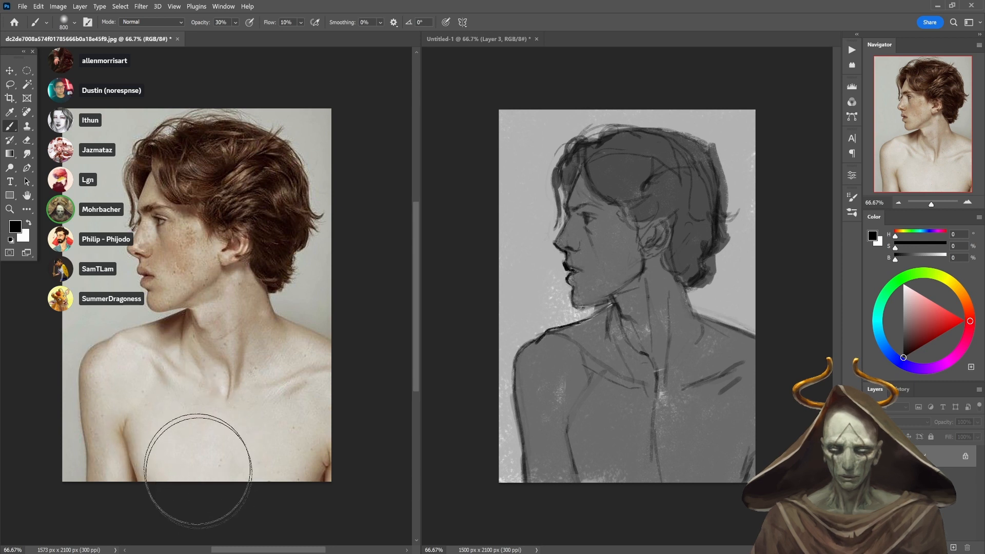
pyautogui.press('x')
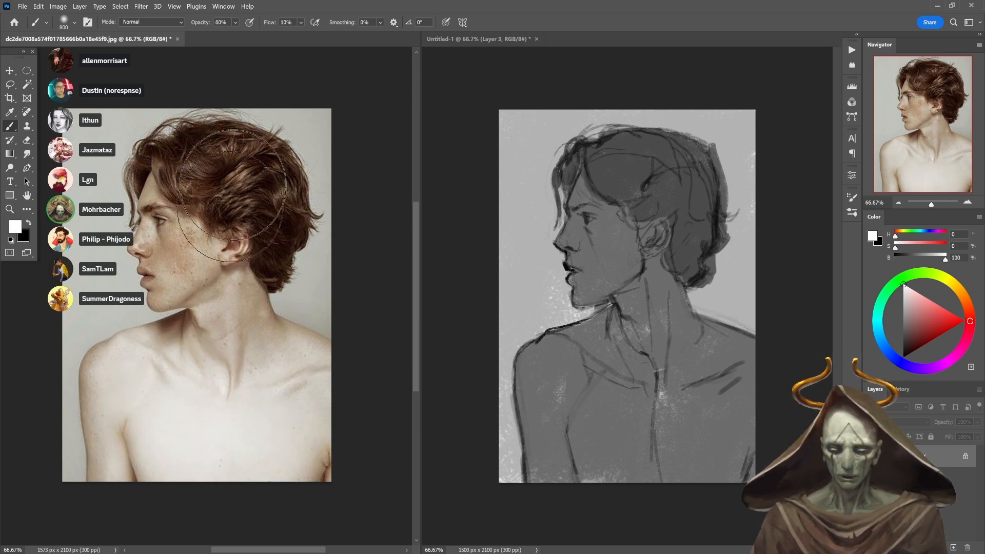
pyautogui.press('6')
pyautogui.press('x')
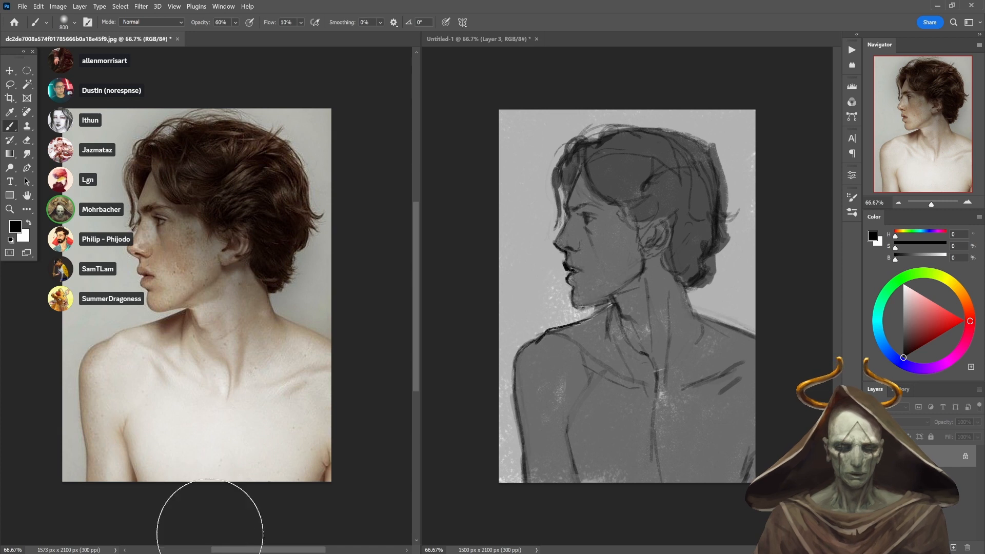
pyautogui.hotkey('ctrl', 'z')
pyautogui.hotkey('ctrl', 'z')
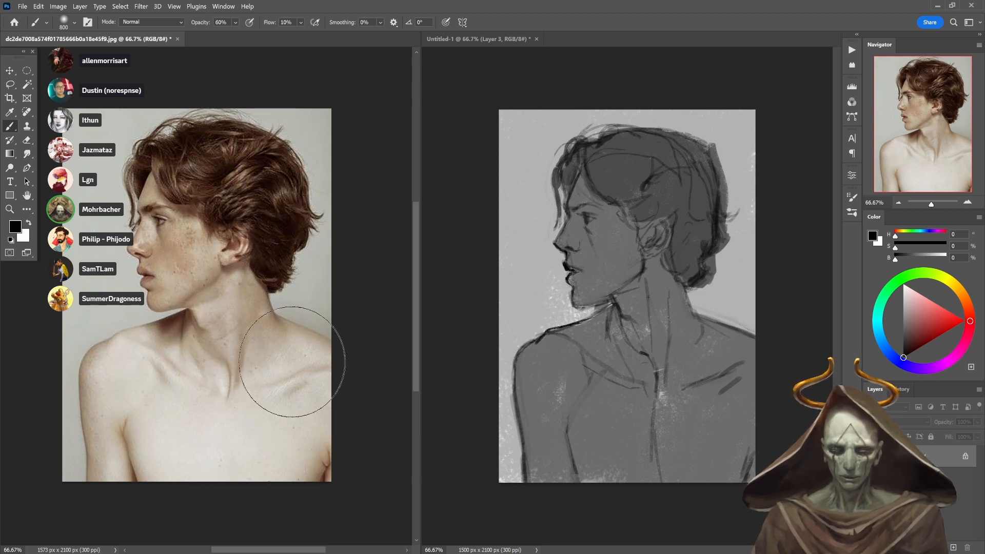
# Brighten the portrait sketch's lower torso with soft white at 30% opacity, and blend black back across the chest.
pyautogui.click(651, 361)
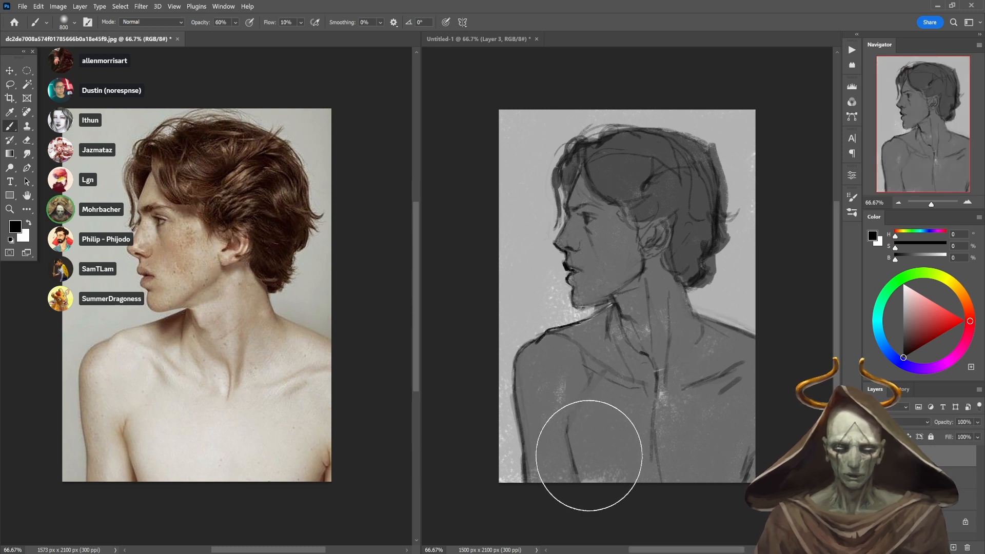
pyautogui.press('x')
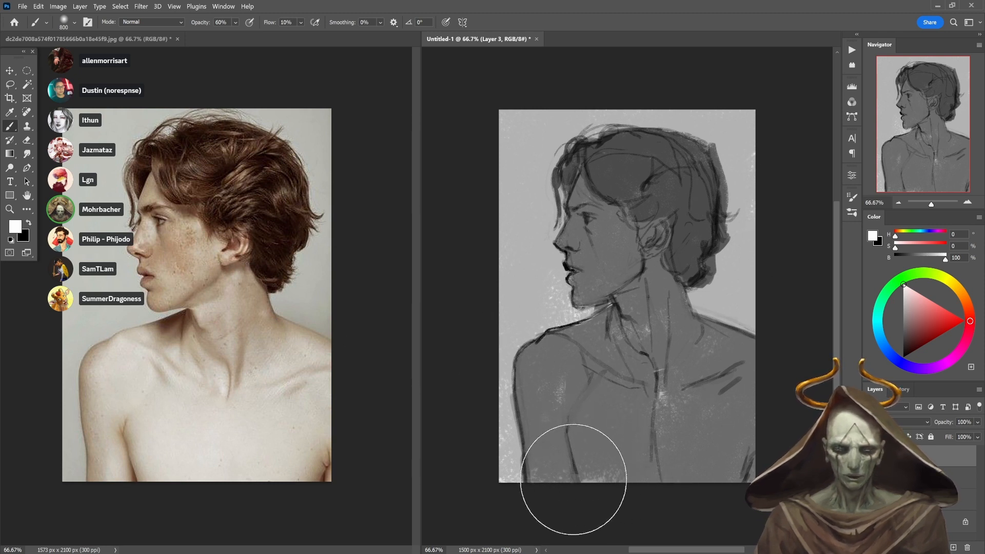
pyautogui.press('3')
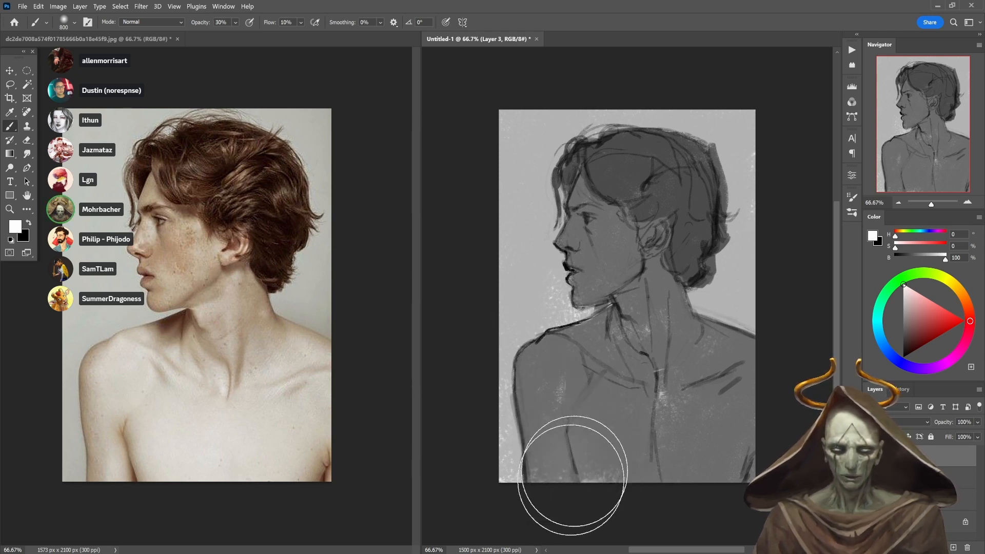
pyautogui.moveTo(572, 475)
pyautogui.mouseDown()
pyautogui.moveTo(612, 461)
pyautogui.moveTo(639, 475)
pyautogui.moveTo(677, 465)
pyautogui.moveTo(597, 436)
pyautogui.moveTo(599, 459)
pyautogui.moveTo(664, 451)
pyautogui.moveTo(697, 474)
pyautogui.moveTo(606, 430)
pyautogui.moveTo(632, 395)
pyautogui.moveTo(700, 495)
pyautogui.mouseUp()
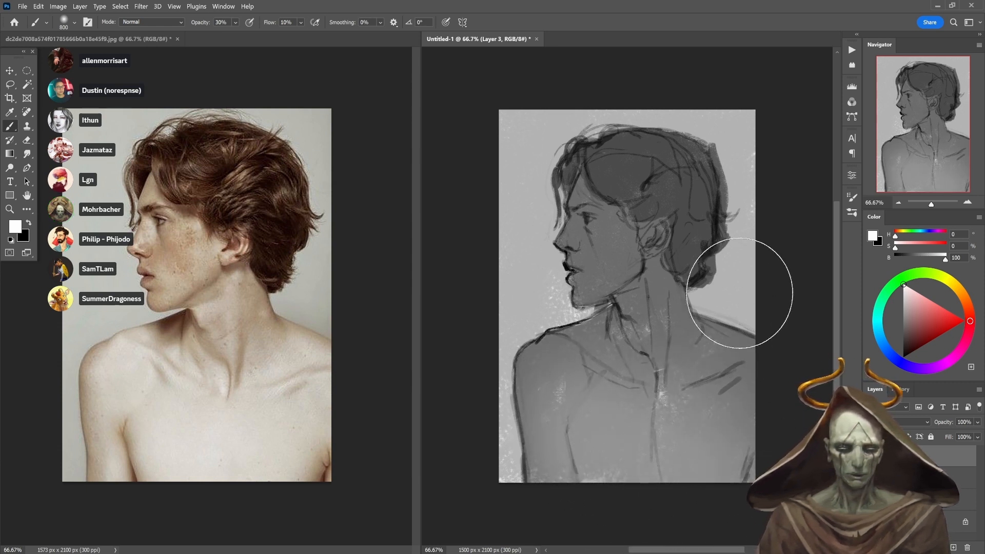
pyautogui.press('x')
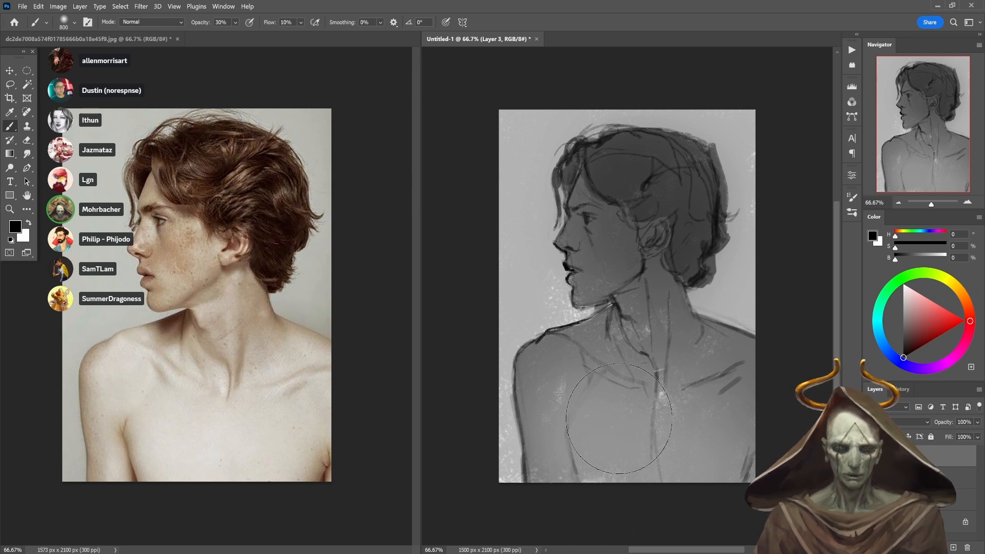
pyautogui.moveTo(568, 398); pyautogui.dragTo(810, 417)
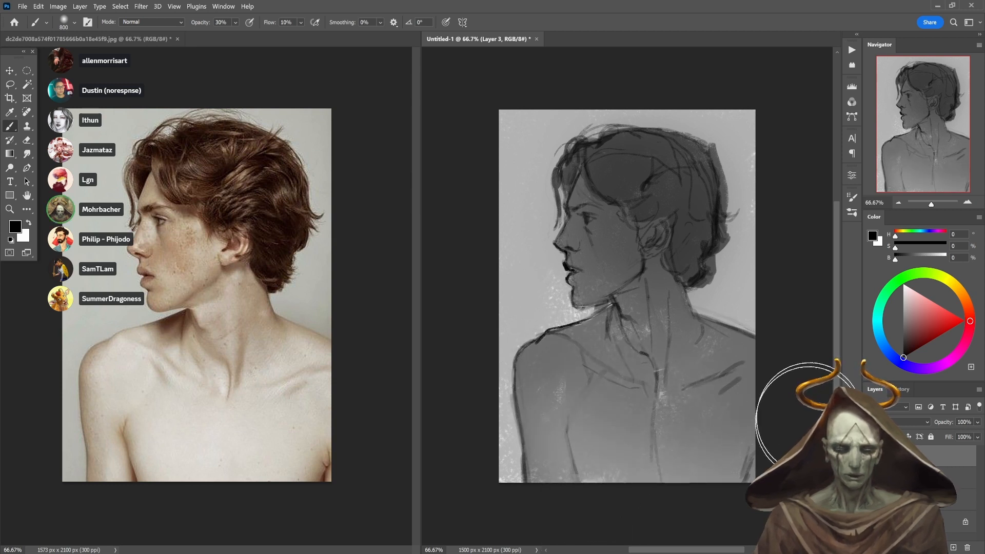
# Lighten the lower neck and centre of the chest with soft white, undoing the strokes that spread too far.
pyautogui.press('x')
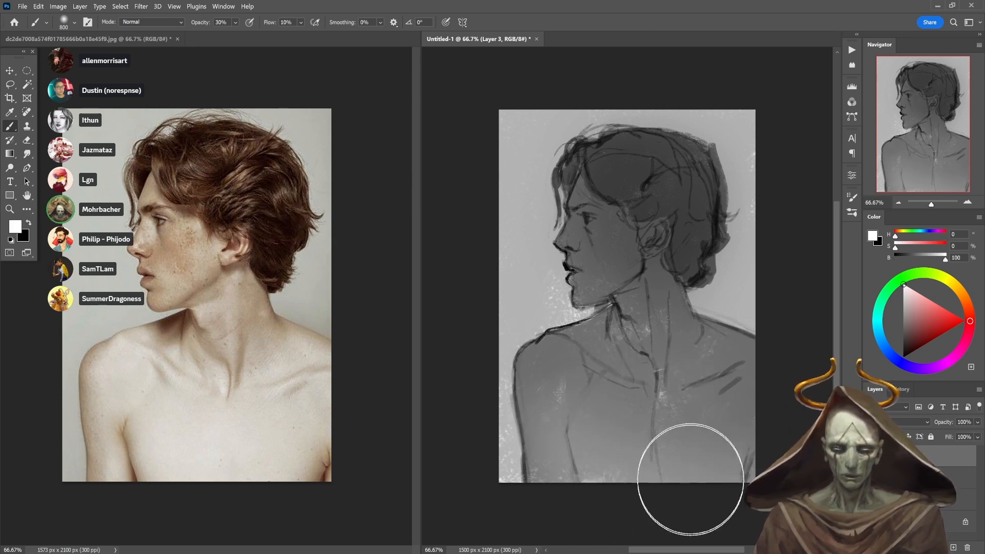
pyautogui.moveTo(669, 446)
pyautogui.mouseDown()
pyautogui.moveTo(621, 385)
pyautogui.moveTo(591, 411)
pyautogui.moveTo(581, 387)
pyautogui.moveTo(576, 427)
pyautogui.moveTo(592, 476)
pyautogui.moveTo(686, 417)
pyautogui.moveTo(746, 421)
pyautogui.moveTo(692, 392)
pyautogui.moveTo(638, 387)
pyautogui.moveTo(644, 305)
pyautogui.moveTo(620, 322)
pyautogui.moveTo(641, 335)
pyautogui.moveTo(659, 285)
pyautogui.moveTo(639, 308)
pyautogui.moveTo(663, 299)
pyautogui.mouseUp()
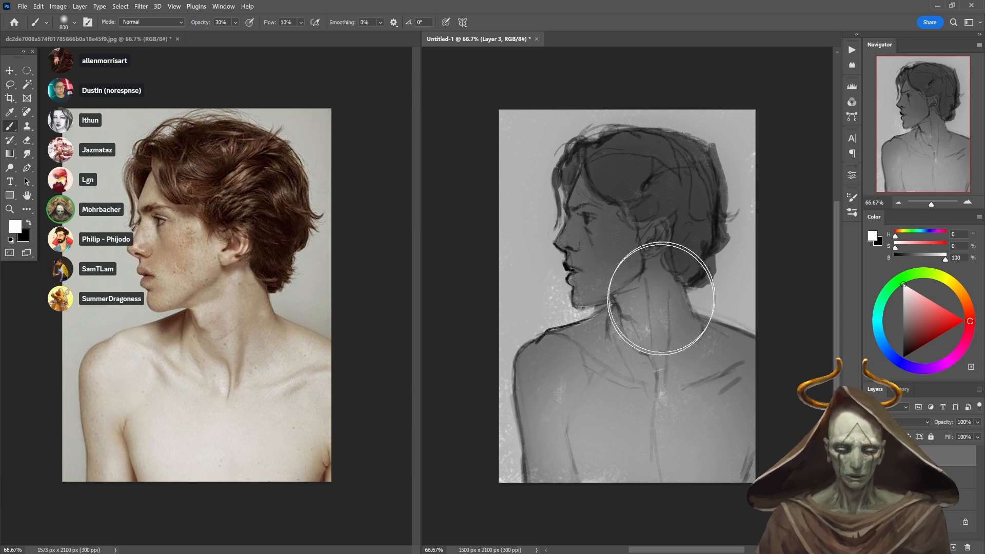
pyautogui.hotkey('ctrl', 'z')
pyautogui.moveTo(640, 333)
pyautogui.mouseDown()
pyautogui.moveTo(644, 323)
pyautogui.moveTo(664, 360)
pyautogui.mouseUp()
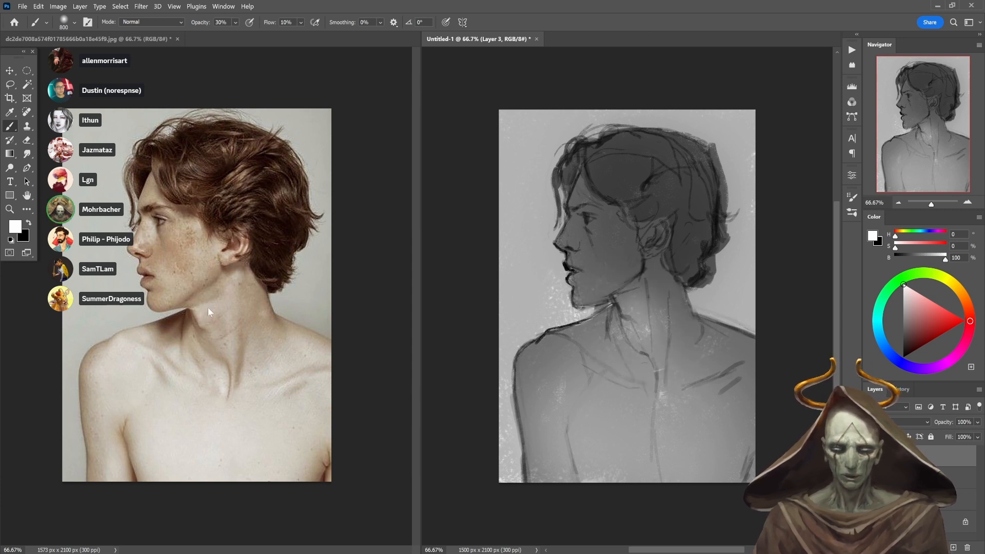
pyautogui.hotkey('ctrl', 'z')
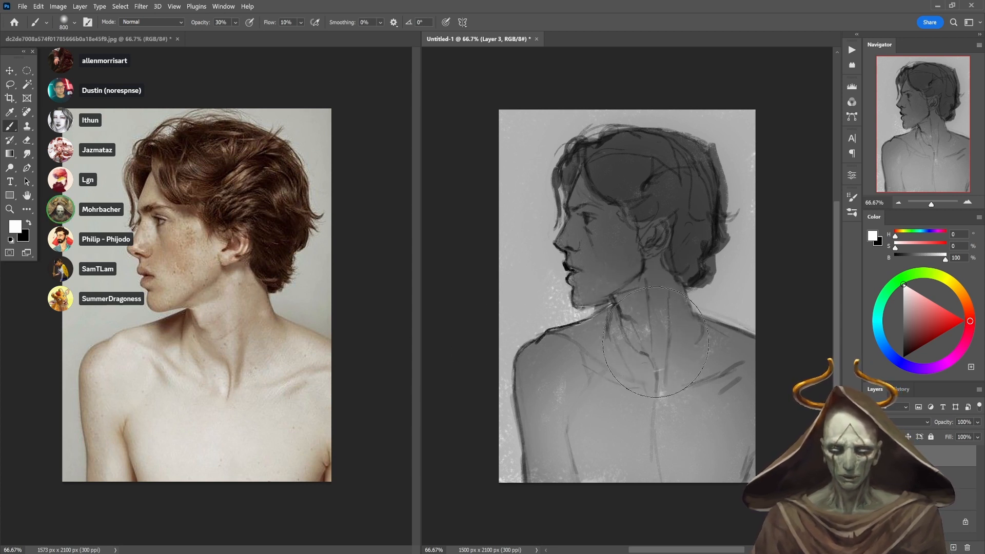
pyautogui.moveTo(647, 307); pyautogui.dragTo(662, 367)
# Model the neck and the chest's midline with soft black strokes, and soften the throat with white.
pyautogui.press('x')
pyautogui.moveTo(633, 332)
pyautogui.mouseDown()
pyautogui.moveTo(619, 293)
pyautogui.moveTo(669, 293)
pyautogui.mouseUp()
pyautogui.moveTo(659, 336)
pyautogui.mouseDown()
pyautogui.moveTo(664, 301)
pyautogui.moveTo(654, 410)
pyautogui.moveTo(664, 364)
pyautogui.moveTo(654, 348)
pyautogui.moveTo(673, 388)
pyautogui.moveTo(694, 388)
pyautogui.moveTo(714, 365)
pyautogui.moveTo(659, 374)
pyautogui.moveTo(655, 417)
pyautogui.moveTo(563, 374)
pyautogui.moveTo(607, 426)
pyautogui.moveTo(664, 439)
pyautogui.moveTo(670, 527)
pyautogui.mouseUp()
pyautogui.press('x')
pyautogui.moveTo(684, 303)
pyautogui.mouseDown()
pyautogui.moveTo(677, 404)
pyautogui.moveTo(694, 482)
pyautogui.moveTo(534, 302)
pyautogui.moveTo(570, 388)
pyautogui.moveTo(559, 390)
pyautogui.moveTo(559, 359)
pyautogui.moveTo(616, 313)
pyautogui.mouseUp()
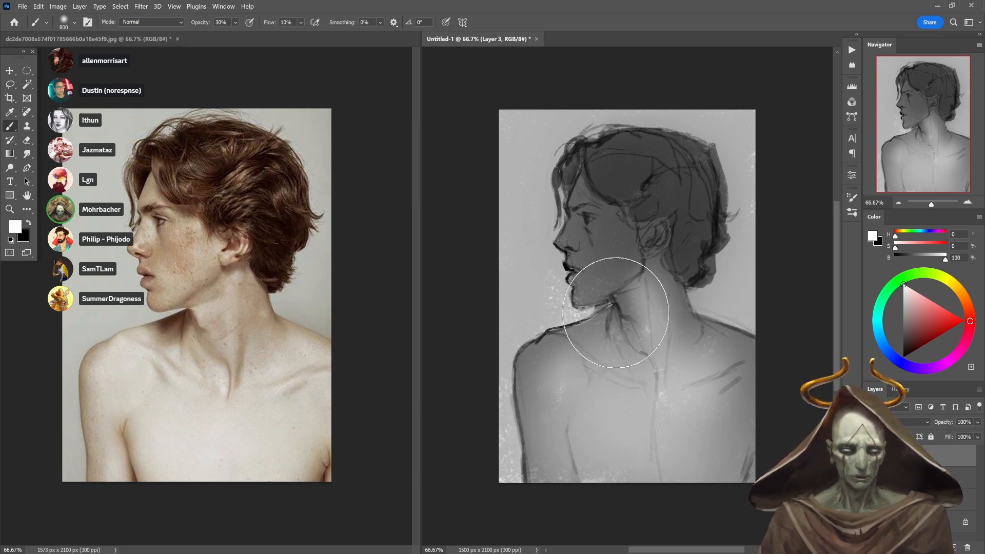
# Lighten the cheek, forehead, nose and front hair with a 400 px soft white brush at 20% opacity.
pyautogui.press('[')
pyautogui.press('[')
pyautogui.press('[')
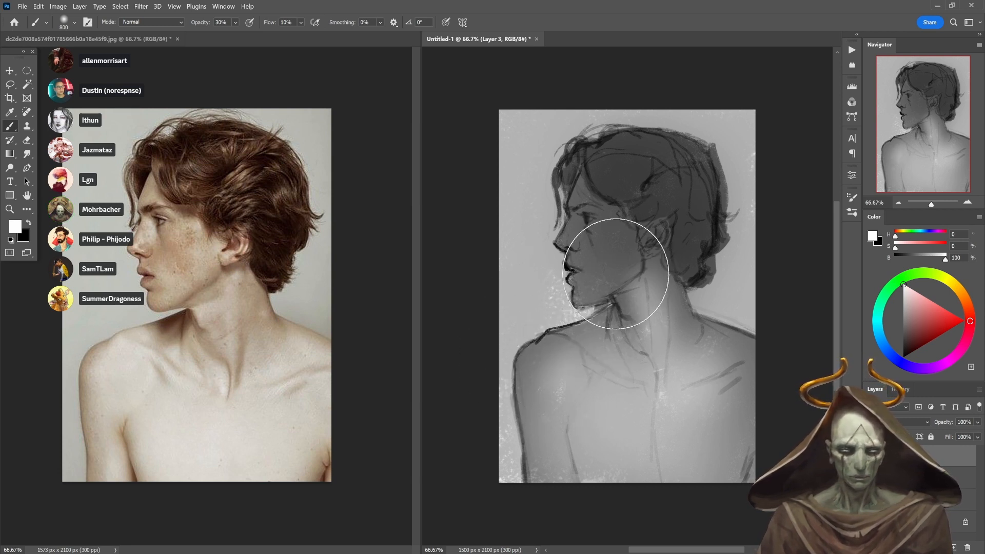
pyautogui.press('[')
pyautogui.press('2')
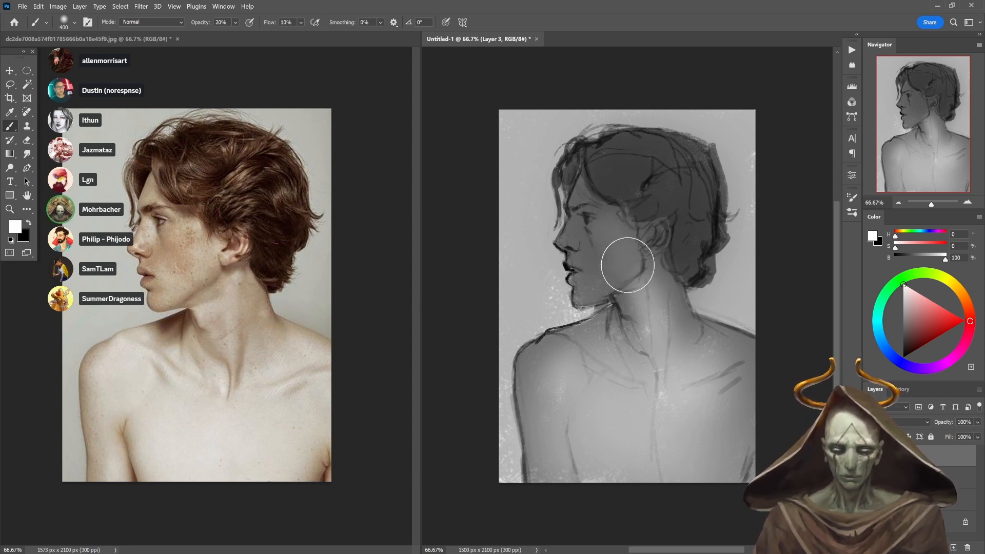
pyautogui.moveTo(613, 212)
pyautogui.mouseDown()
pyautogui.moveTo(632, 239)
pyautogui.moveTo(659, 234)
pyautogui.moveTo(613, 217)
pyautogui.moveTo(612, 229)
pyautogui.moveTo(630, 239)
pyautogui.moveTo(626, 271)
pyautogui.moveTo(612, 205)
pyautogui.moveTo(630, 269)
pyautogui.moveTo(616, 289)
pyautogui.mouseUp()
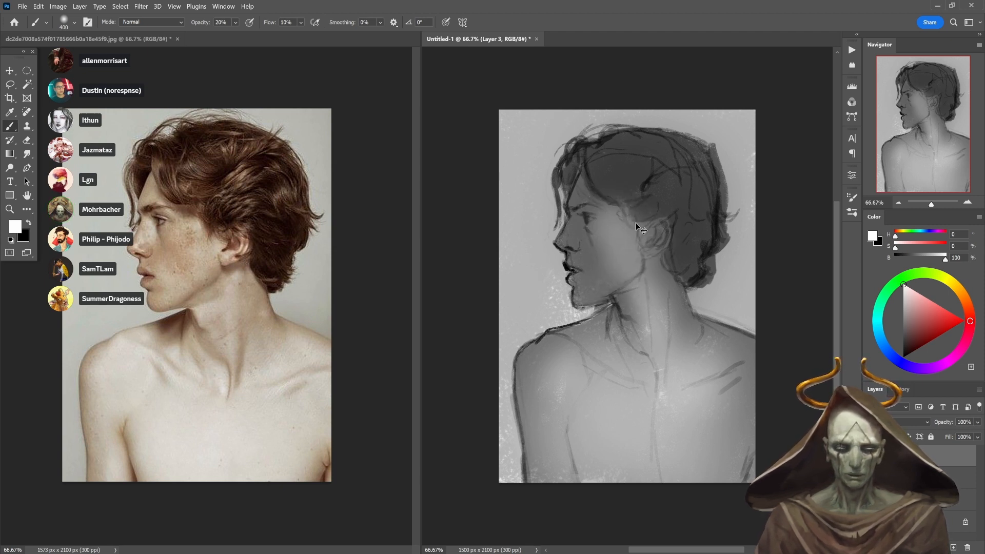
pyautogui.moveTo(638, 228)
pyautogui.mouseDown()
pyautogui.moveTo(614, 214)
pyautogui.moveTo(639, 258)
pyautogui.moveTo(683, 254)
pyautogui.moveTo(608, 197)
pyautogui.mouseUp()
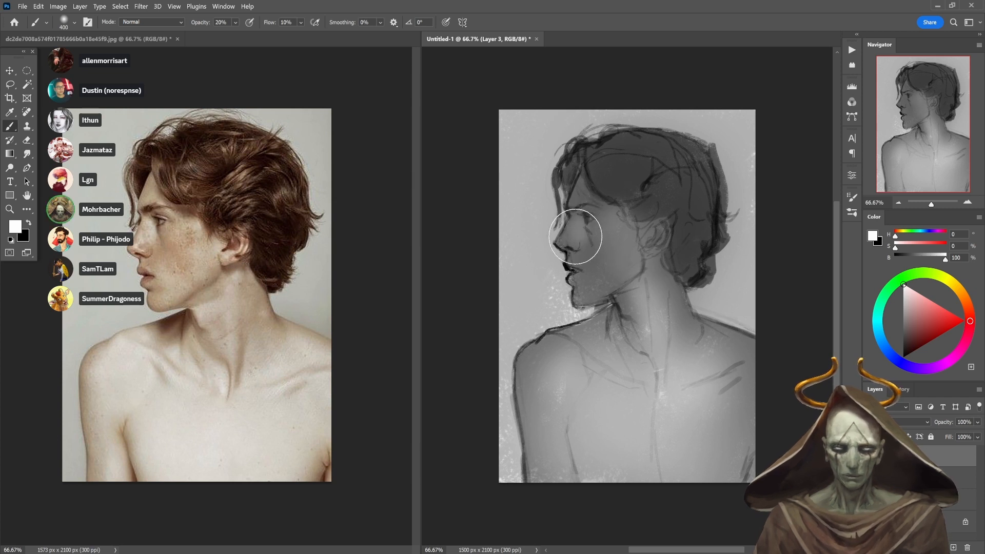
pyautogui.moveTo(572, 237); pyautogui.dragTo(593, 254)
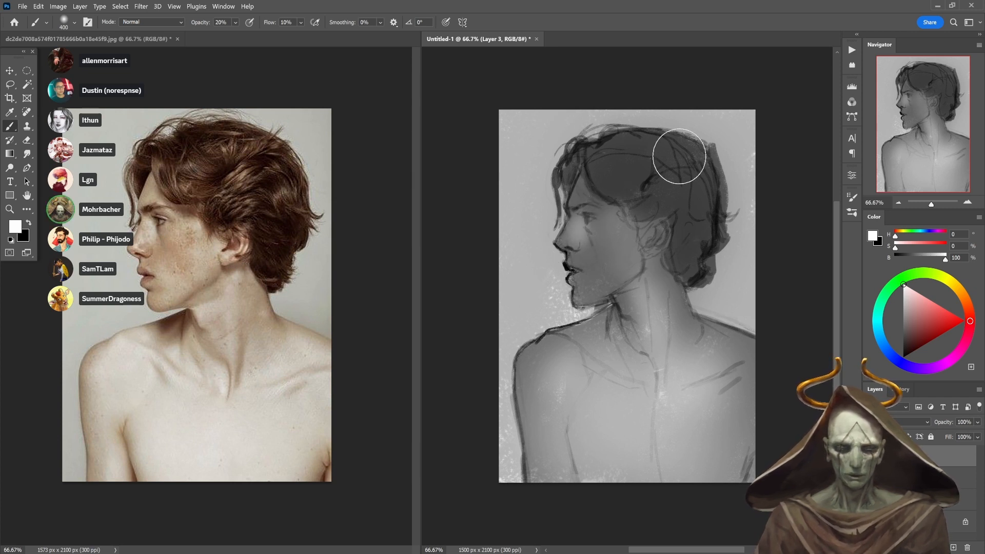
pyautogui.moveTo(597, 210)
pyautogui.mouseDown()
pyautogui.moveTo(624, 244)
pyautogui.moveTo(584, 195)
pyautogui.moveTo(604, 207)
pyautogui.moveTo(608, 198)
pyautogui.moveTo(593, 195)
pyautogui.moveTo(618, 176)
pyautogui.moveTo(634, 211)
pyautogui.moveTo(672, 224)
pyautogui.moveTo(646, 213)
pyautogui.moveTo(678, 176)
pyautogui.moveTo(613, 162)
pyautogui.moveTo(691, 250)
pyautogui.moveTo(652, 290)
pyautogui.mouseUp()
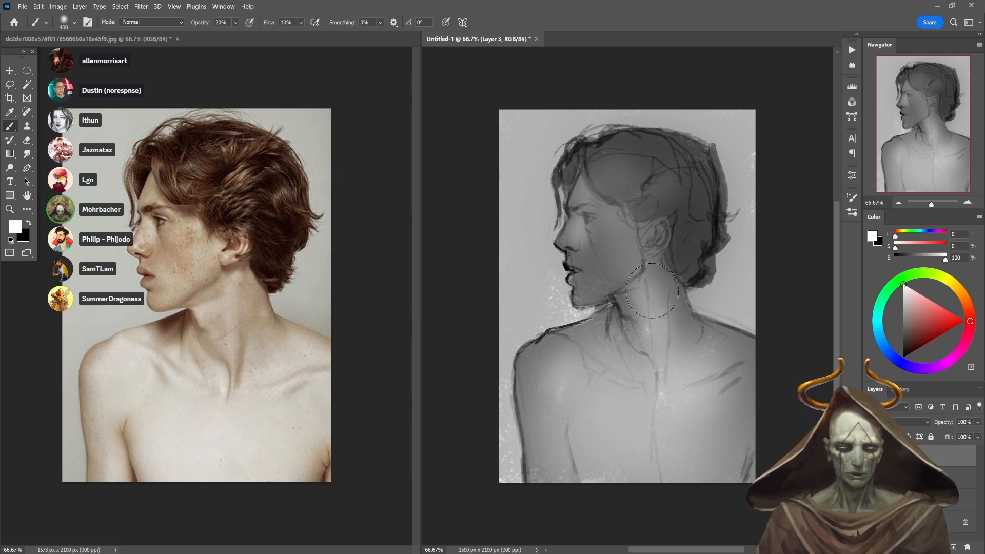
# Darken the underside of the chin with soft black, and lighten the cheek and temple beside the ear with white.
pyautogui.press('x')
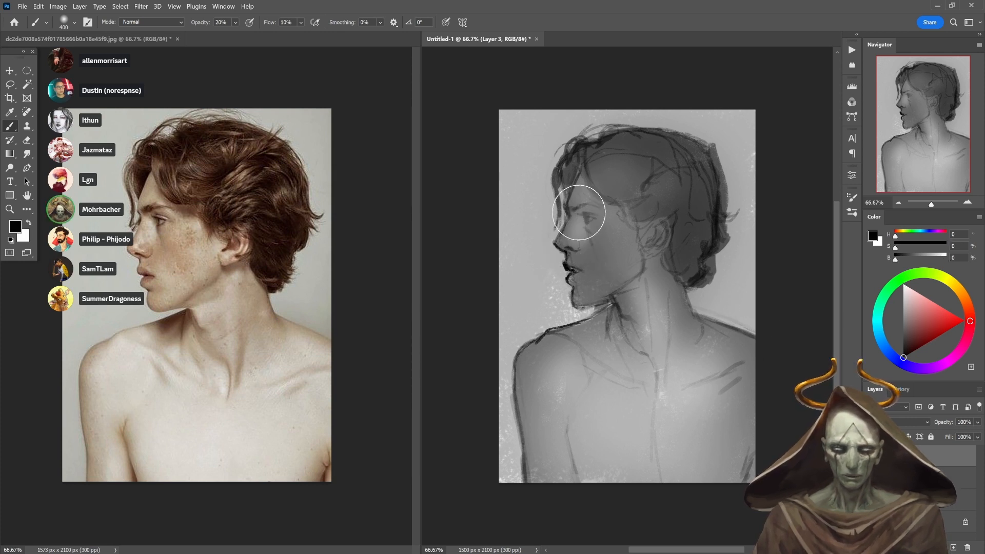
pyautogui.moveTo(601, 303)
pyautogui.mouseDown()
pyautogui.moveTo(607, 334)
pyautogui.moveTo(628, 306)
pyautogui.moveTo(585, 302)
pyautogui.mouseUp()
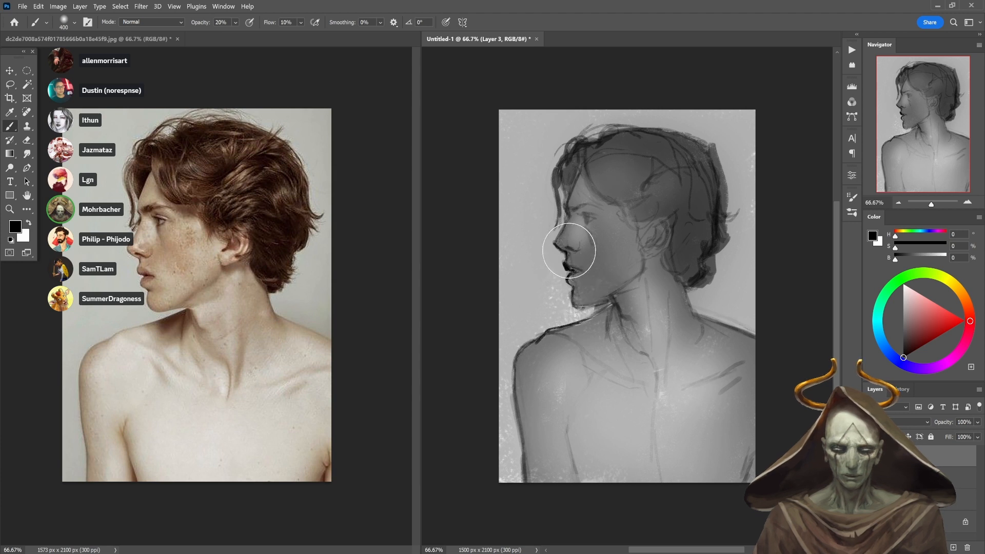
pyautogui.press('x')
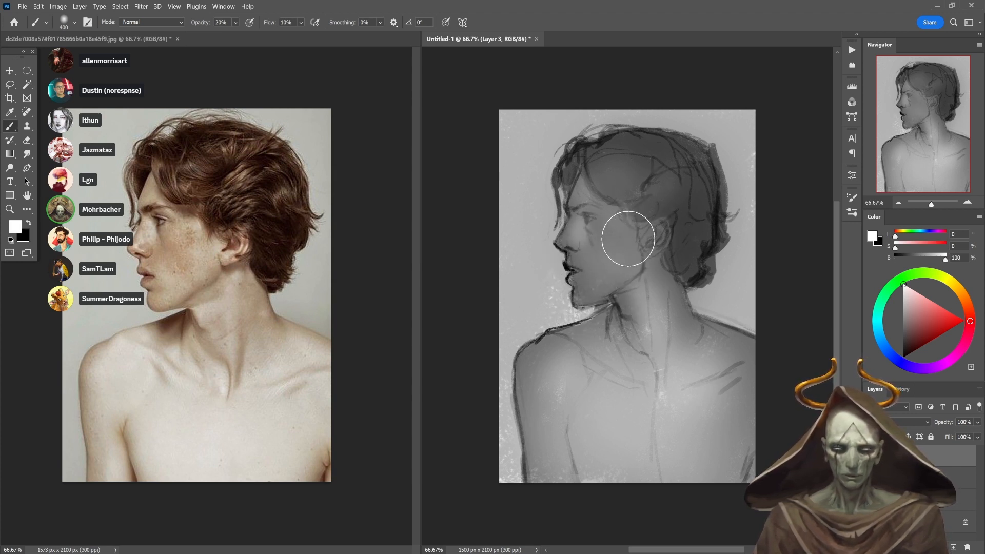
pyautogui.press('x')
pyautogui.press('x')
pyautogui.moveTo(615, 224)
pyautogui.mouseDown()
pyautogui.moveTo(637, 246)
pyautogui.moveTo(634, 220)
pyautogui.moveTo(633, 234)
pyautogui.moveTo(625, 213)
pyautogui.moveTo(619, 222)
pyautogui.moveTo(635, 261)
pyautogui.moveTo(692, 237)
pyautogui.moveTo(679, 214)
pyautogui.moveTo(642, 232)
pyautogui.mouseUp()
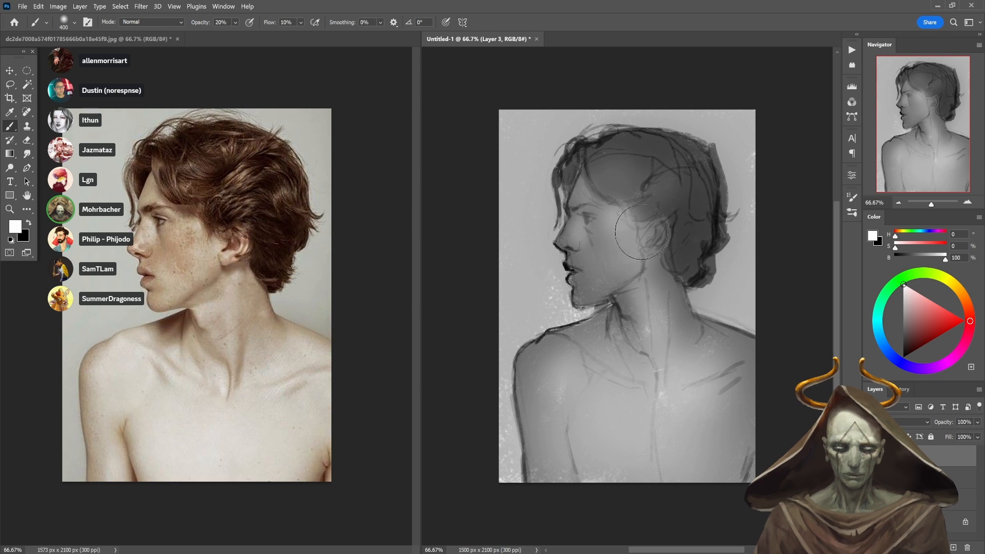
pyautogui.moveTo(682, 192); pyautogui.dragTo(632, 242)
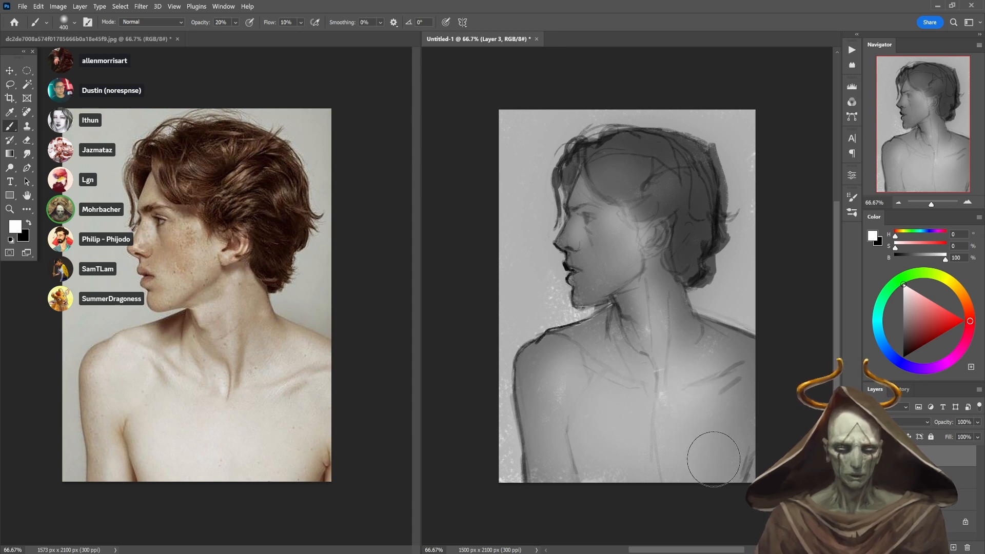
# Deepen the neck shadow with soft black, and lighten the collarbone, shoulder and base of the throat with white.
pyautogui.press('x')
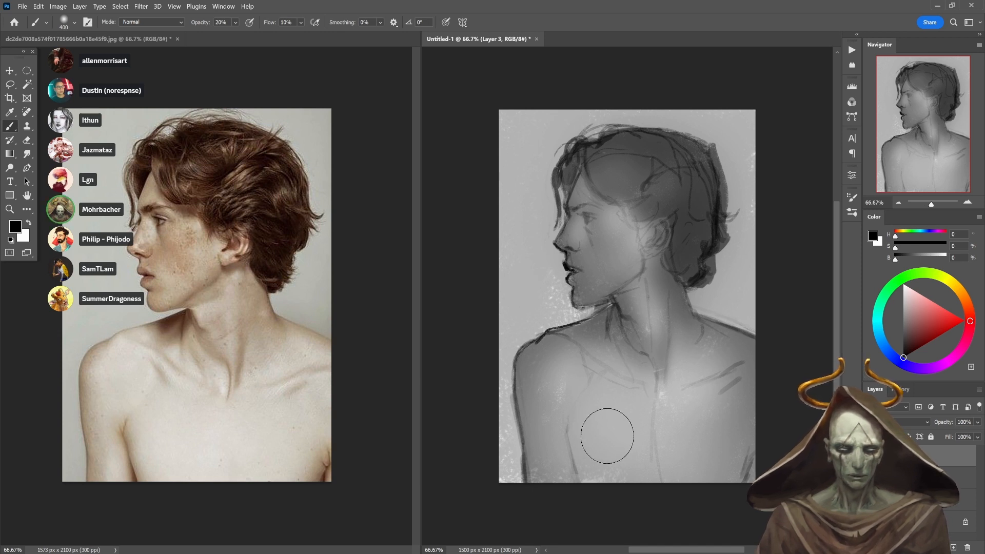
pyautogui.press('x')
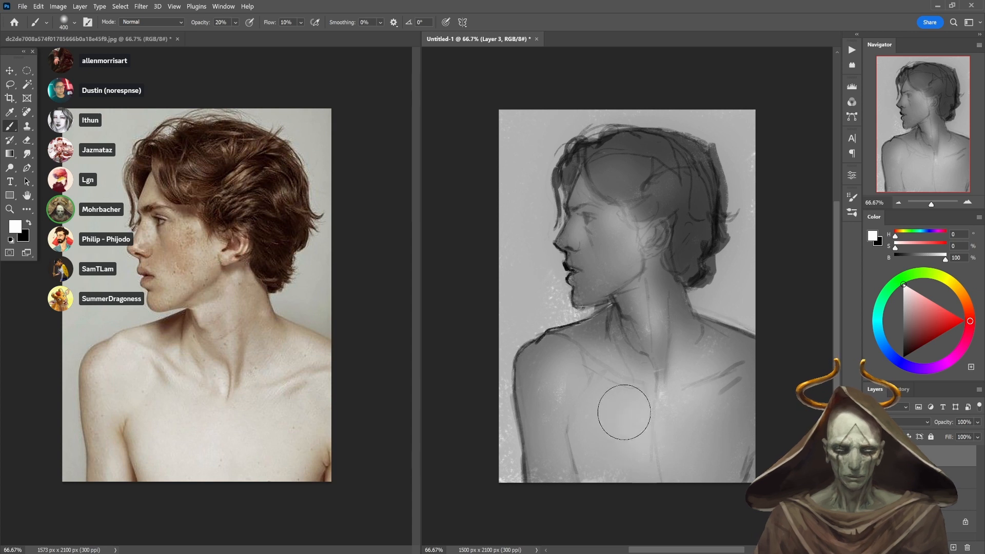
pyautogui.moveTo(739, 380); pyautogui.dragTo(720, 393)
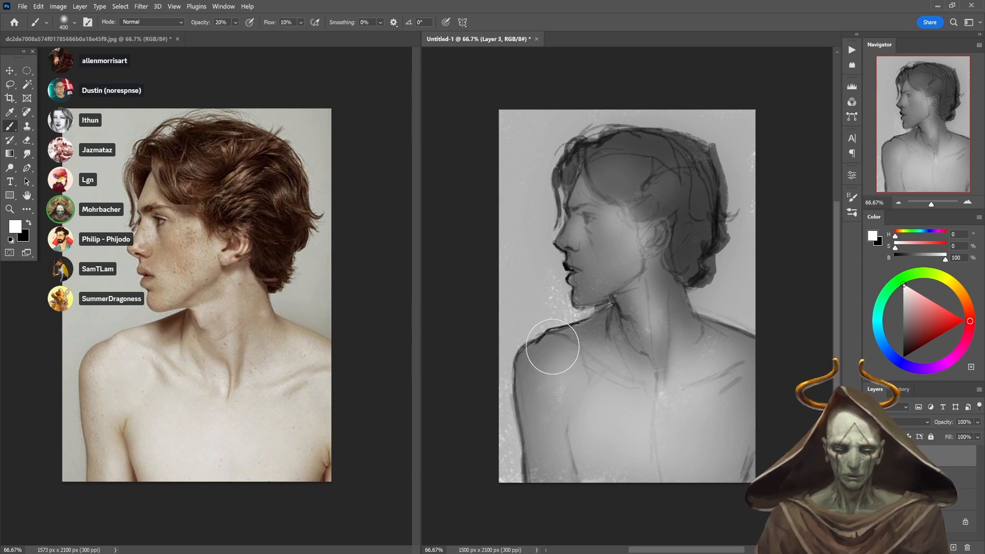
pyautogui.moveTo(552, 346)
pyautogui.mouseDown()
pyautogui.moveTo(566, 340)
pyautogui.moveTo(544, 387)
pyautogui.mouseUp()
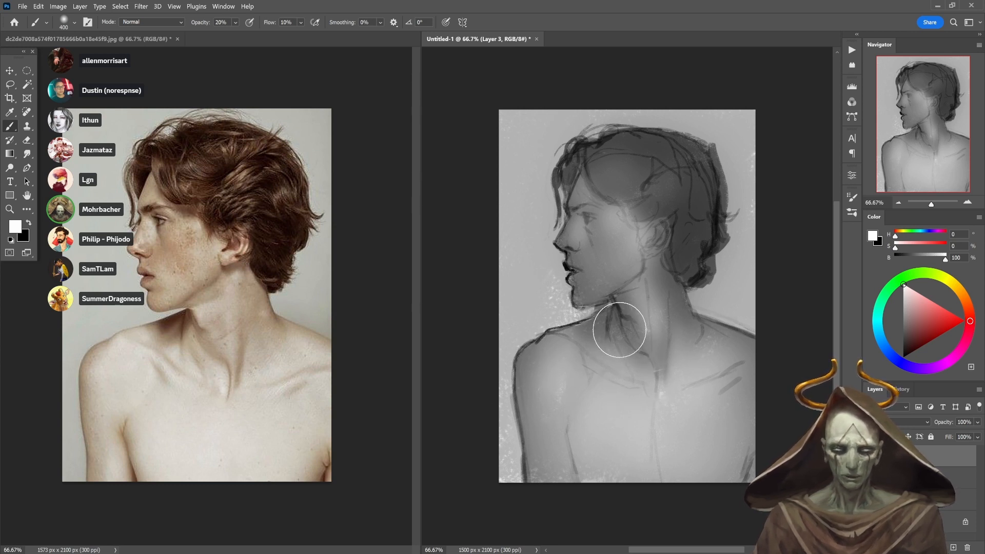
pyautogui.moveTo(619, 330)
pyautogui.mouseDown()
pyautogui.moveTo(632, 358)
pyautogui.moveTo(619, 319)
pyautogui.moveTo(629, 364)
pyautogui.moveTo(614, 331)
pyautogui.moveTo(658, 386)
pyautogui.moveTo(665, 363)
pyautogui.moveTo(644, 372)
pyautogui.mouseUp()
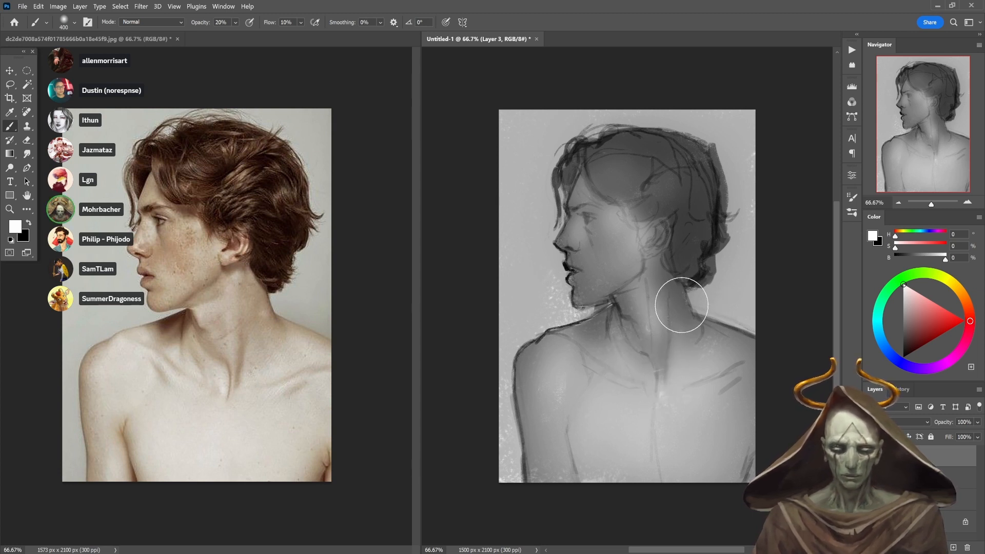
# Darken the hair at the back of the head with soft black at 50% opacity.
pyautogui.press('x')
pyautogui.press('5')
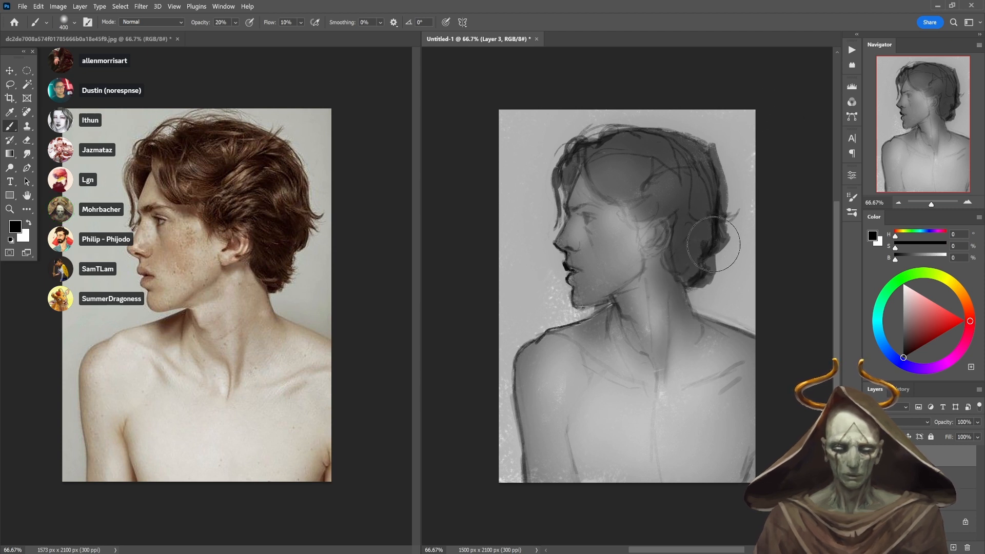
pyautogui.moveTo(713, 244)
pyautogui.mouseDown()
pyautogui.moveTo(695, 266)
pyautogui.moveTo(696, 245)
pyautogui.moveTo(687, 267)
pyautogui.moveTo(699, 264)
pyautogui.moveTo(709, 220)
pyautogui.moveTo(698, 169)
pyautogui.moveTo(693, 245)
pyautogui.moveTo(703, 261)
pyautogui.moveTo(683, 267)
pyautogui.moveTo(722, 246)
pyautogui.moveTo(642, 186)
pyautogui.moveTo(699, 182)
pyautogui.moveTo(697, 146)
pyautogui.moveTo(733, 203)
pyautogui.moveTo(710, 182)
pyautogui.moveTo(727, 277)
pyautogui.moveTo(760, 192)
pyautogui.moveTo(730, 285)
pyautogui.mouseUp()
# Try erasing the dark haze behind the back of the hair, and undo it.
pyautogui.press('e')
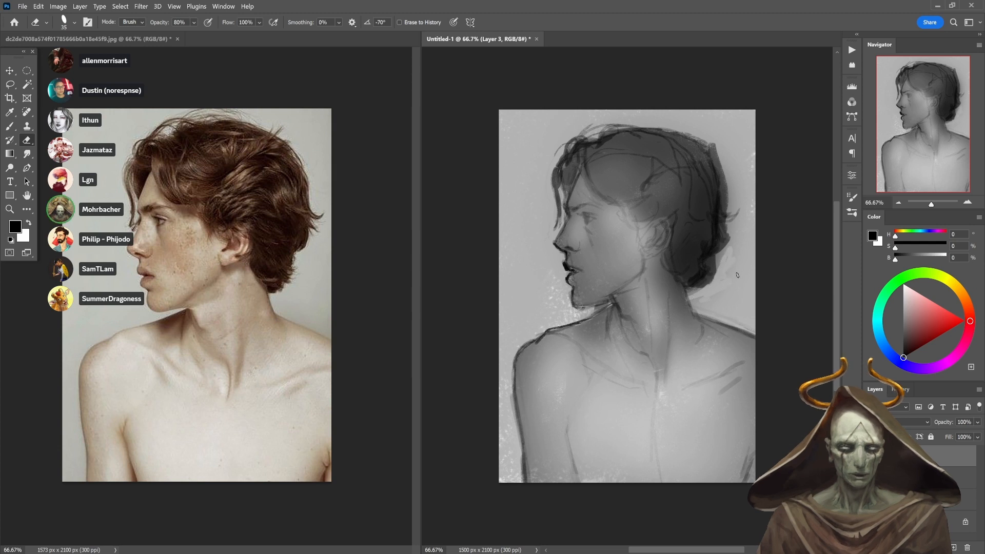
pyautogui.hotkey('ctrl', 'z')
pyautogui.hotkey('ctrl', 'z')
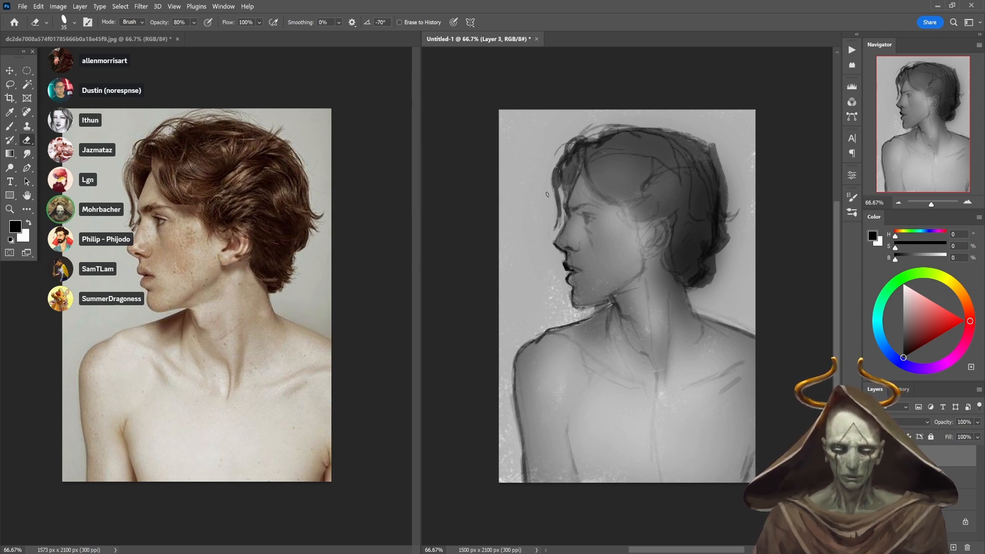
# Darken the crown of the hair with the soft black brush, and compare the portrait with the shading layer hidden and shown.
pyautogui.press('b')
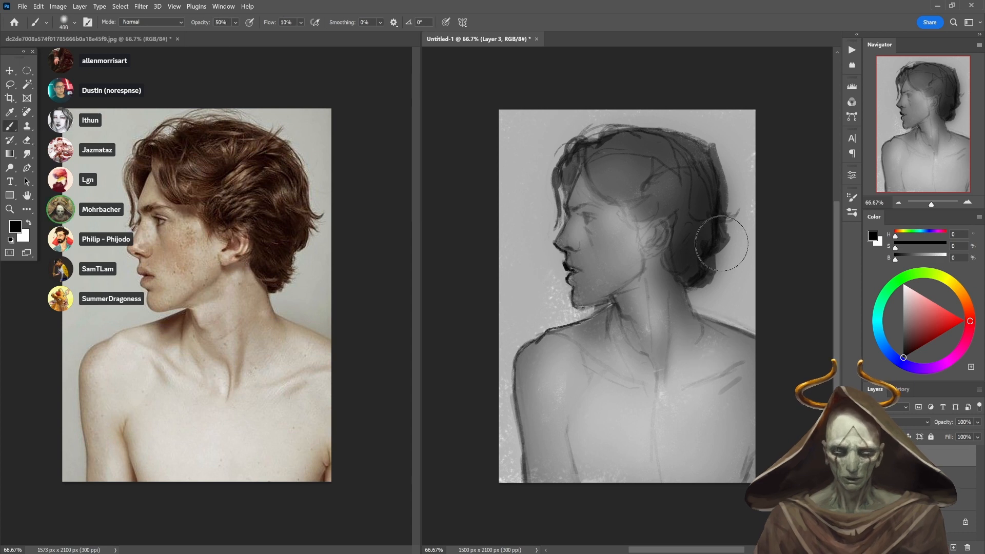
pyautogui.moveTo(684, 159)
pyautogui.mouseDown()
pyautogui.moveTo(631, 145)
pyautogui.moveTo(599, 154)
pyautogui.moveTo(642, 149)
pyautogui.mouseUp()
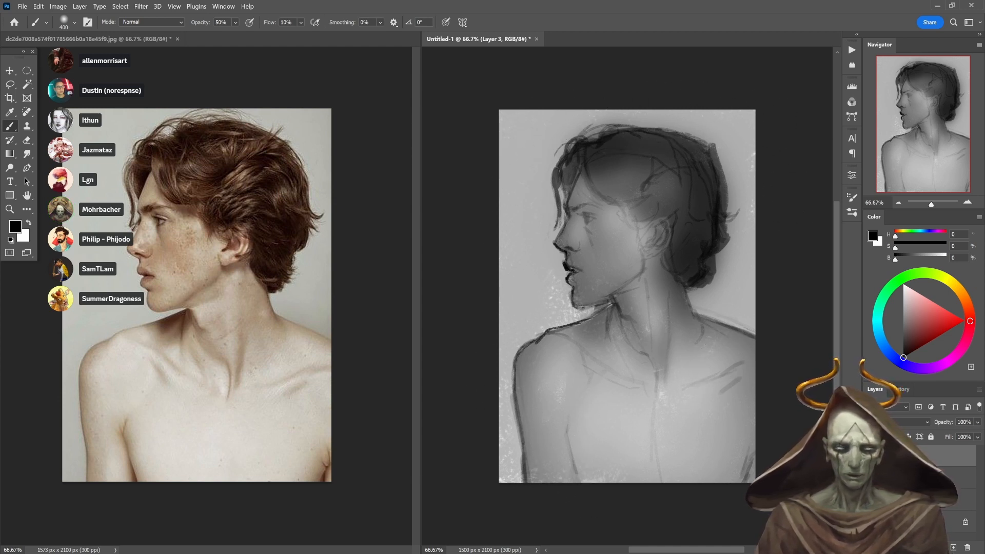
pyautogui.click(870, 455)
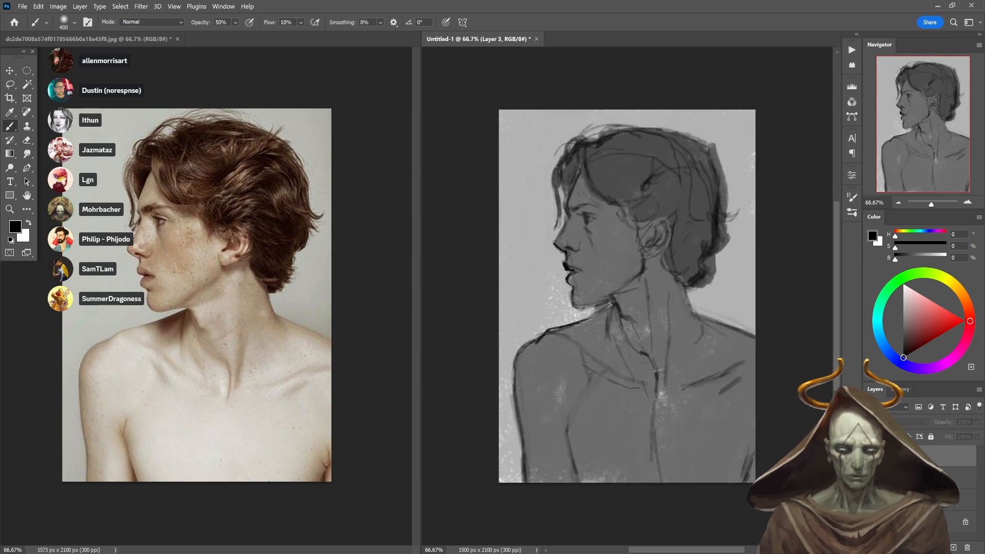
pyautogui.click(869, 456)
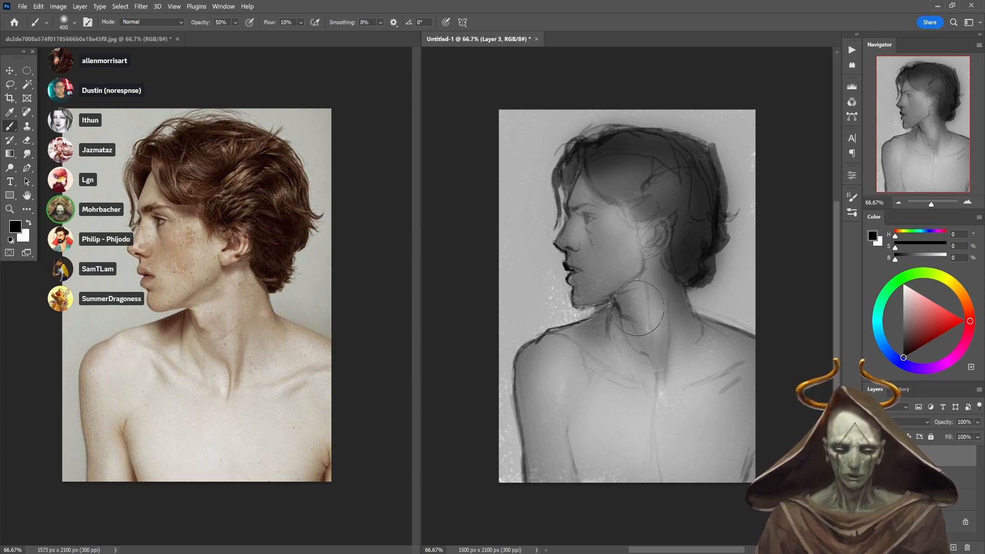
# Add soft white light to the neck just below the jaw at 50% opacity.
pyautogui.press('x')
pyautogui.moveTo(638, 310); pyautogui.dragTo(638, 308)
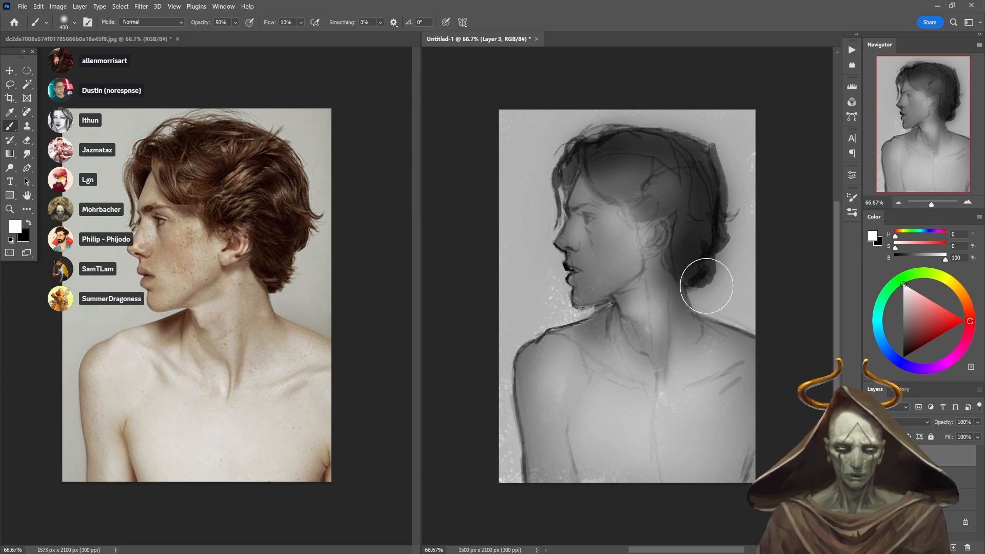